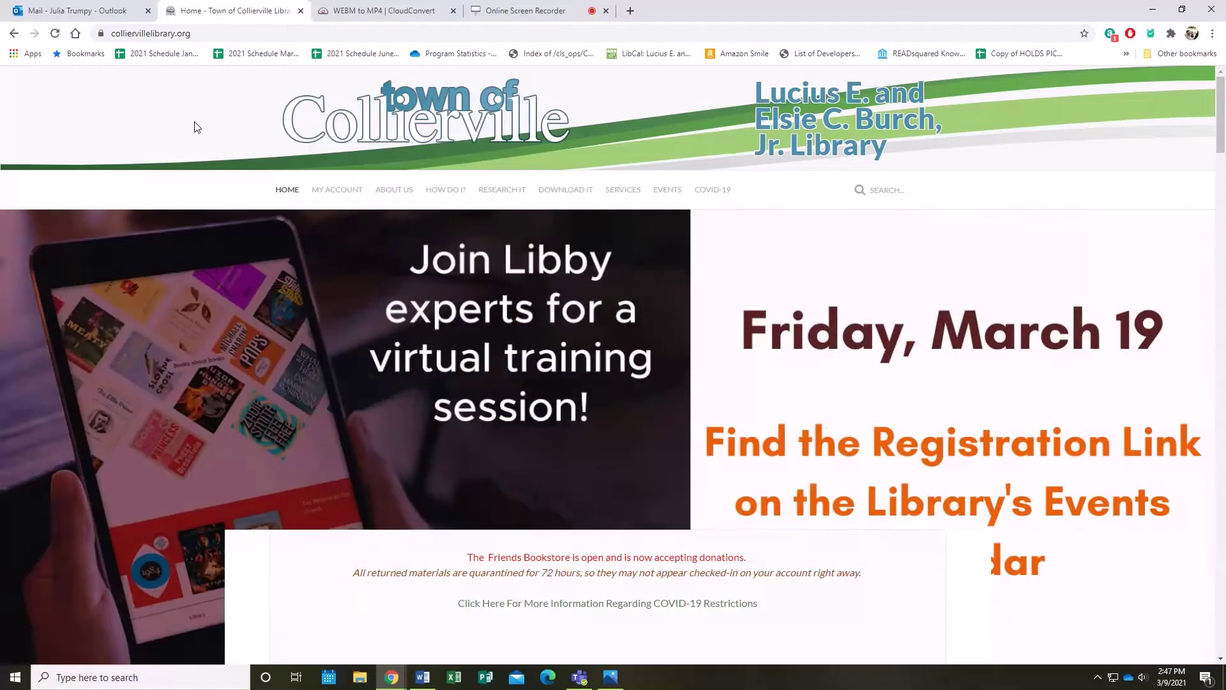
Step: Go from the Collierville Library's Online Resources to its Genealogy resources page
{"action": "mouse_move", "coordinate": [504, 194]}
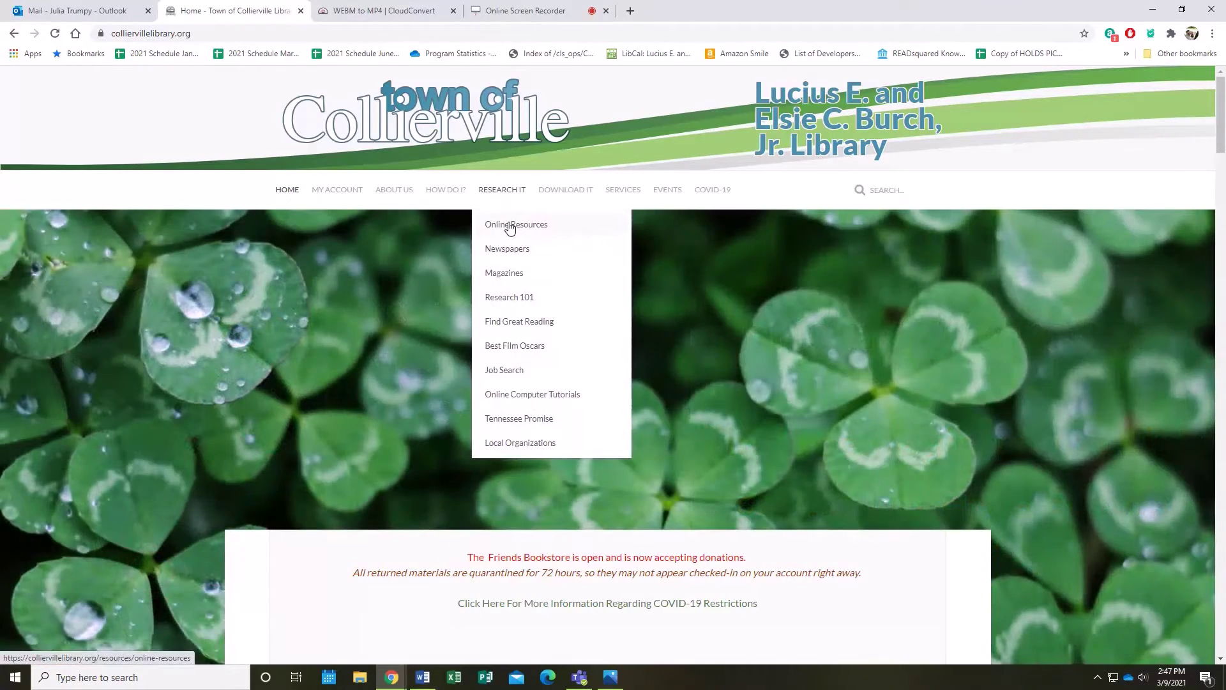
{"action": "left_click", "coordinate": [509, 227]}
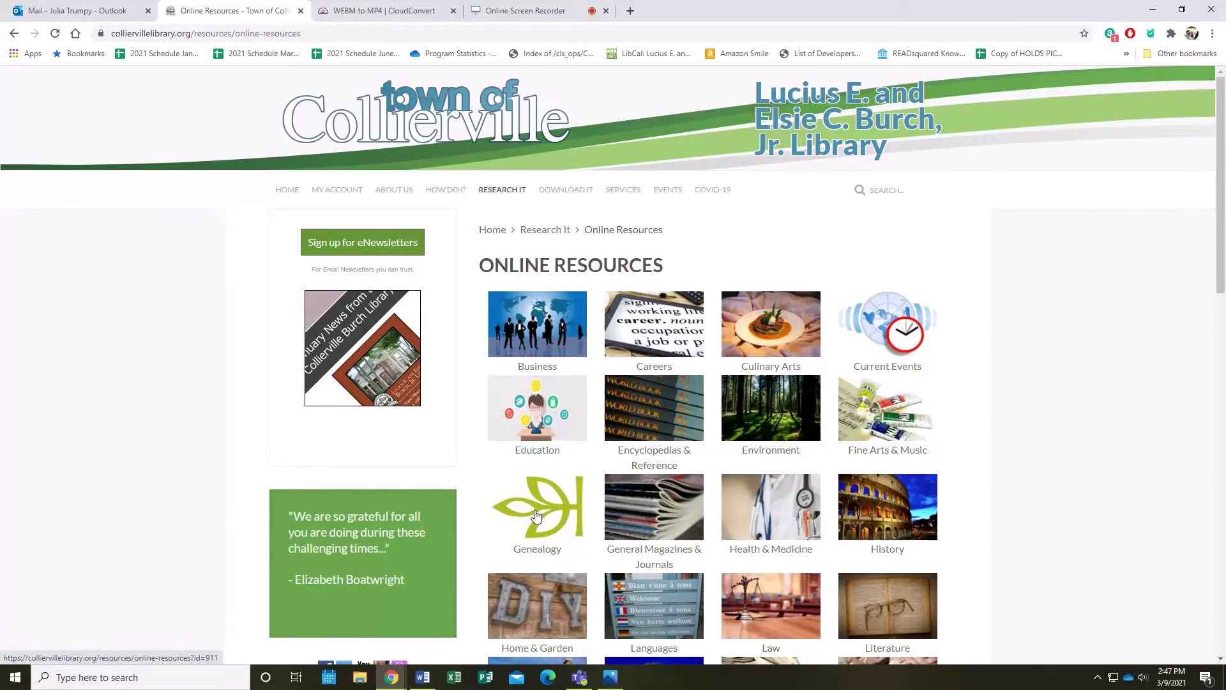
{"action": "left_click", "coordinate": [535, 516]}
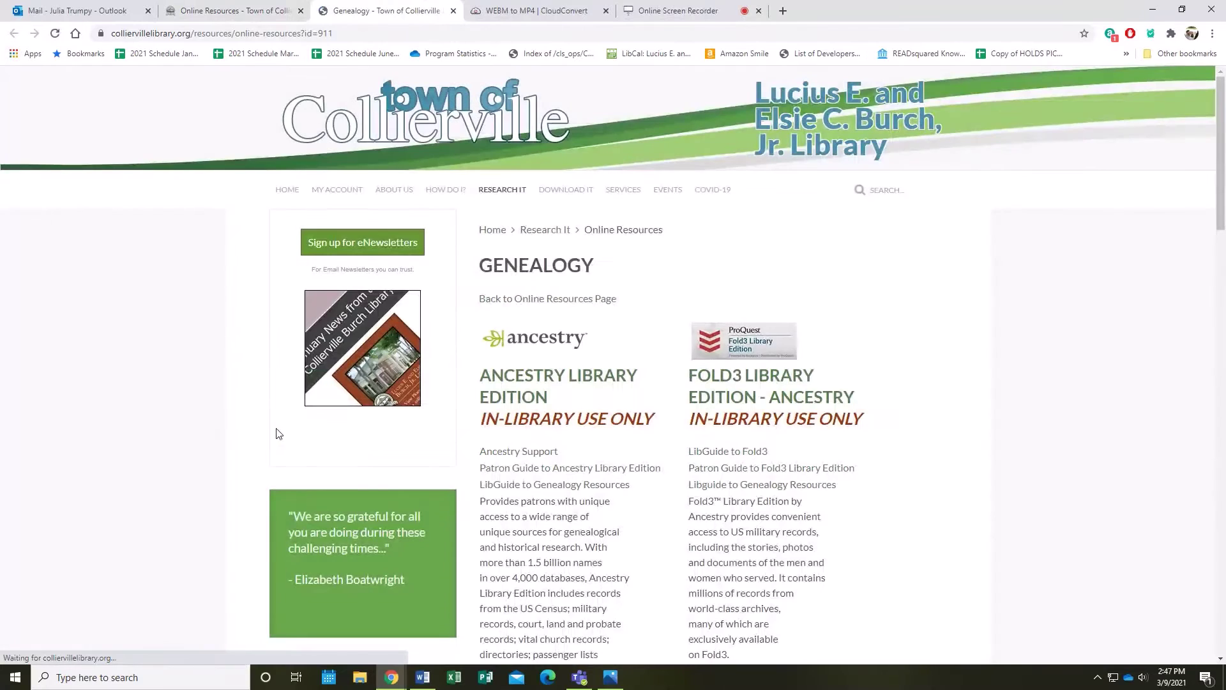
{"action": "scroll", "coordinate": [255, 416], "scroll_direction": "down", "scroll_amount": 1}
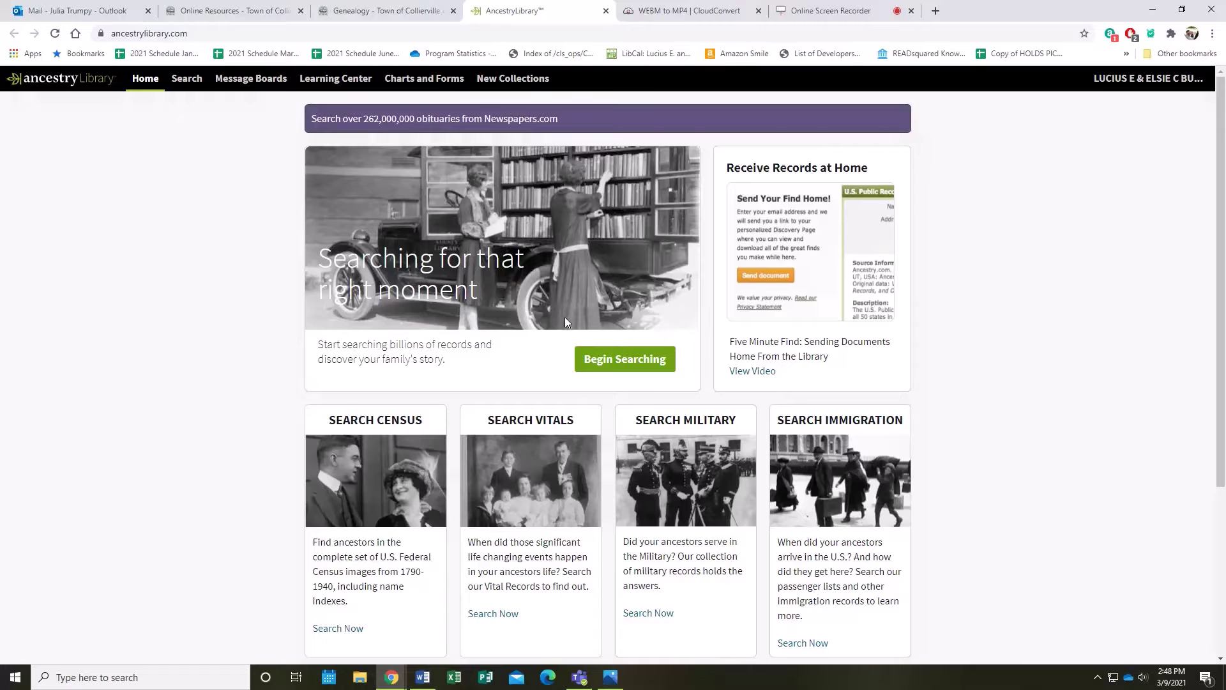
Step: Open Ancestry Library's Search page with its name, place and birth-year fields
{"action": "scroll", "coordinate": [565, 316], "scroll_direction": "down", "scroll_amount": 1}
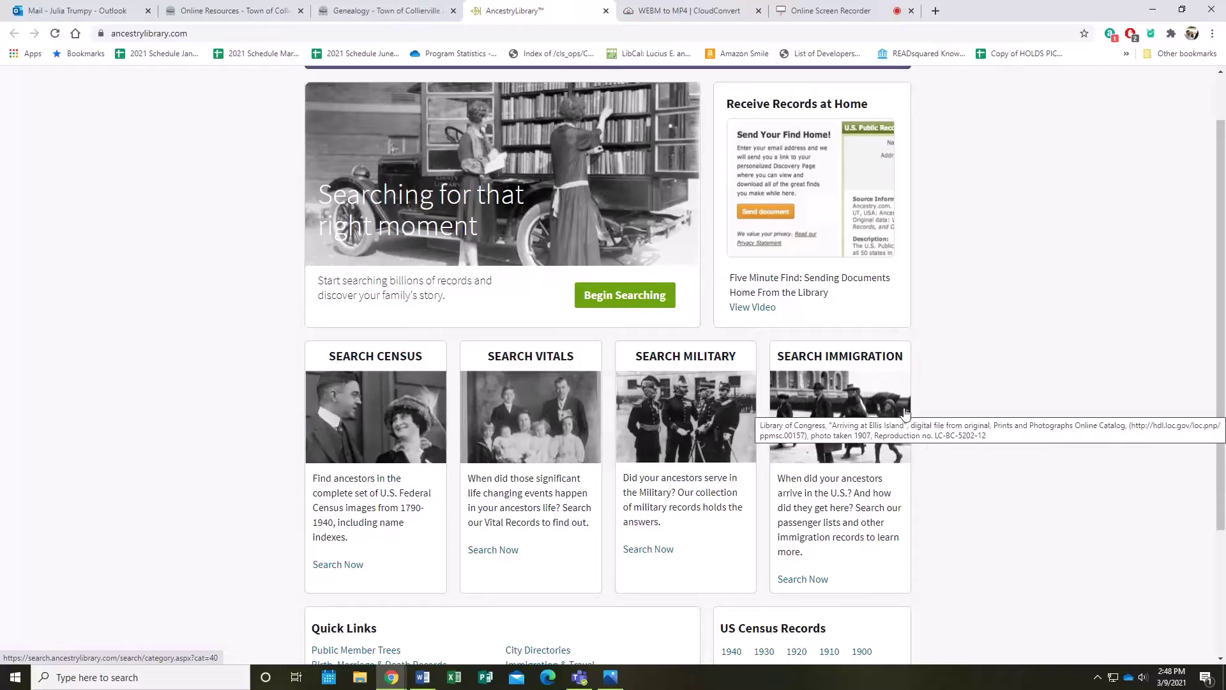
{"action": "scroll", "coordinate": [938, 391], "scroll_direction": "up", "scroll_amount": 1}
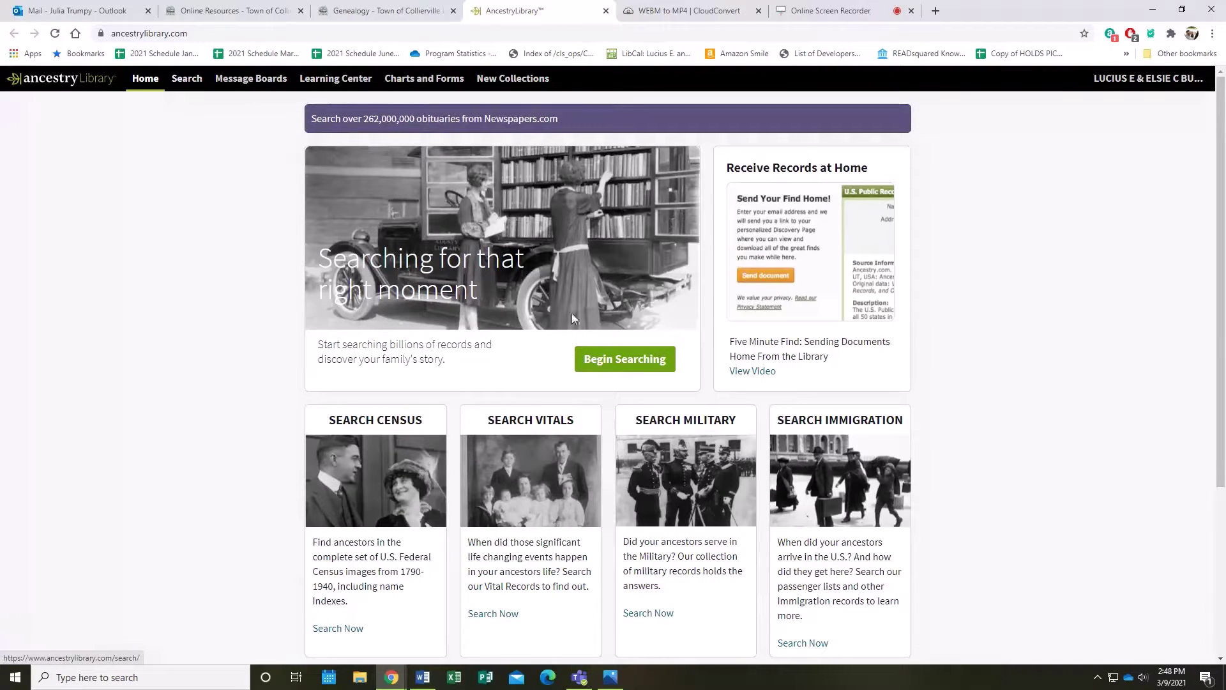
{"action": "left_click", "coordinate": [196, 88]}
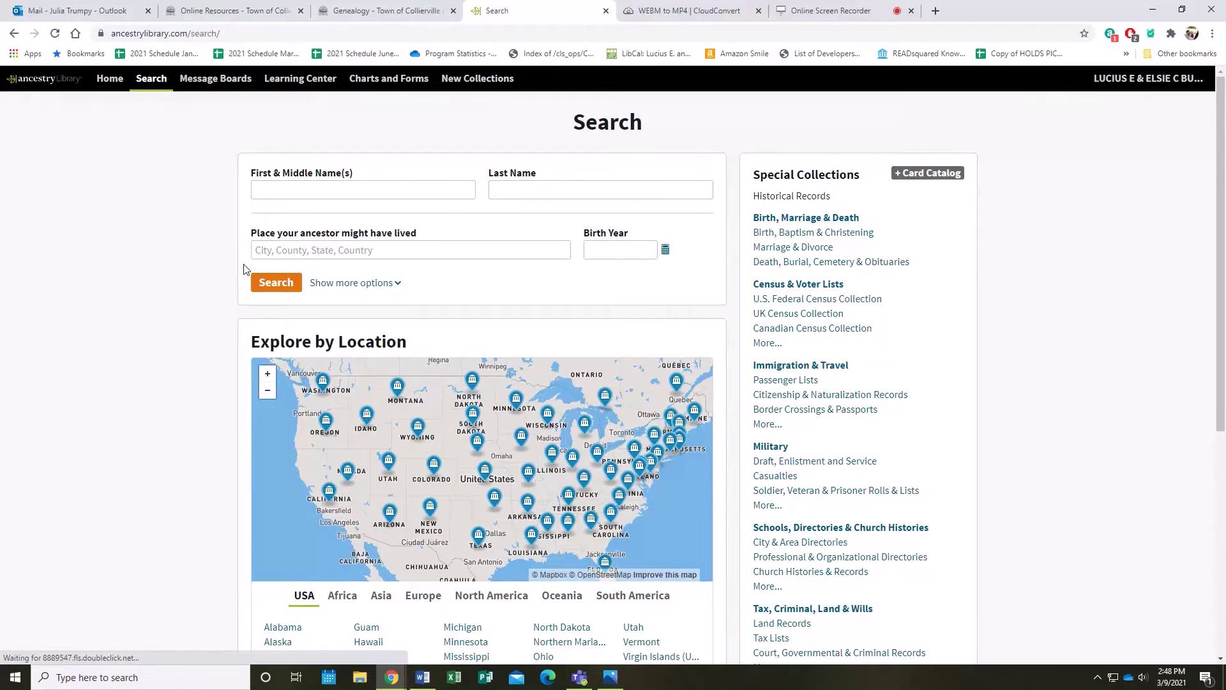
Step: Search all records for the surname Trumpy, returning 388,971 results
{"action": "left_click", "coordinate": [521, 192]}
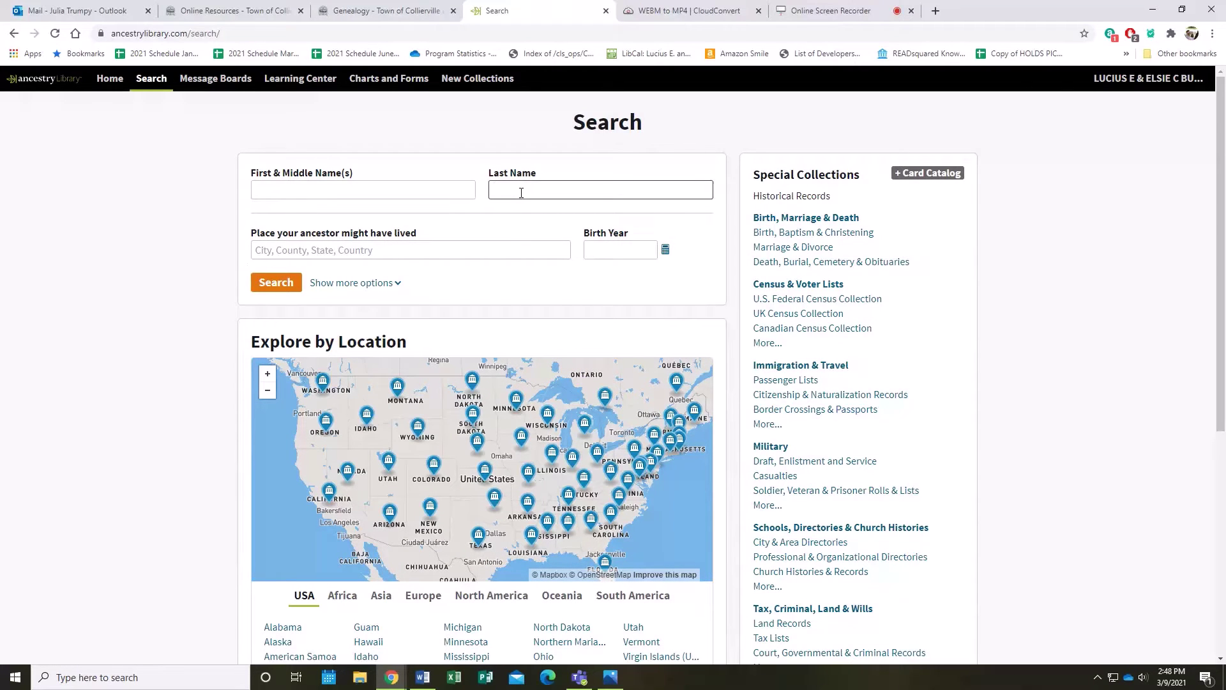
{"action": "type", "text": "Trumpy"}
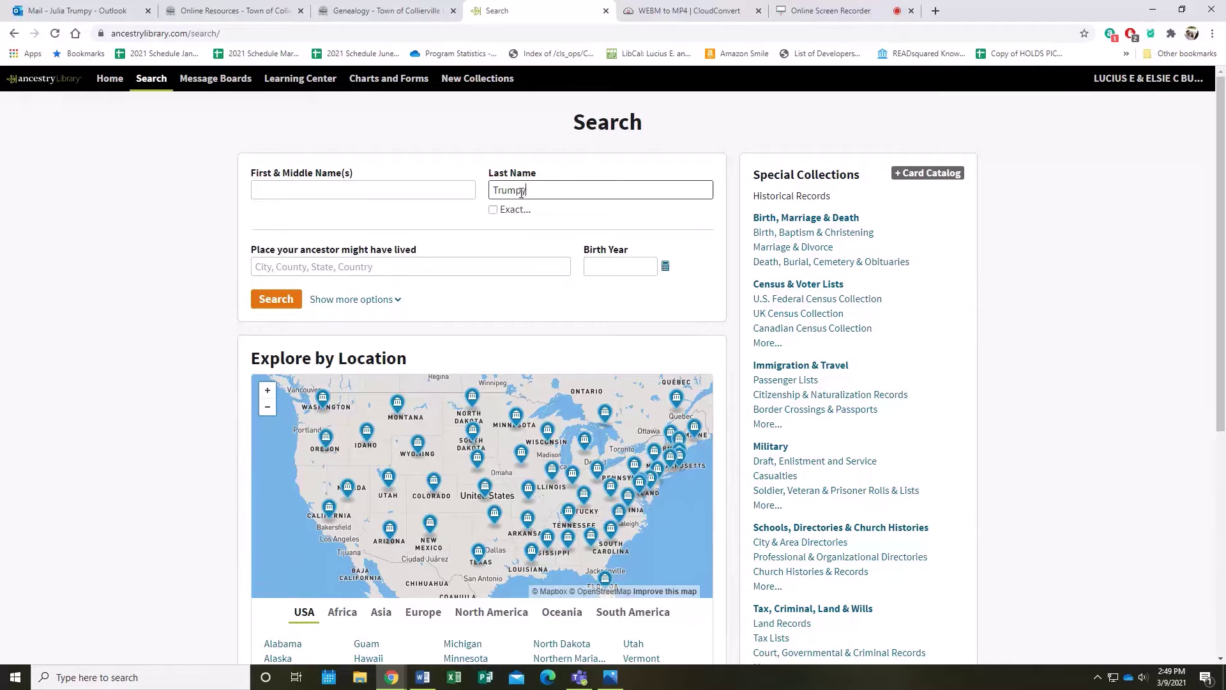
{"action": "key", "text": "Return"}
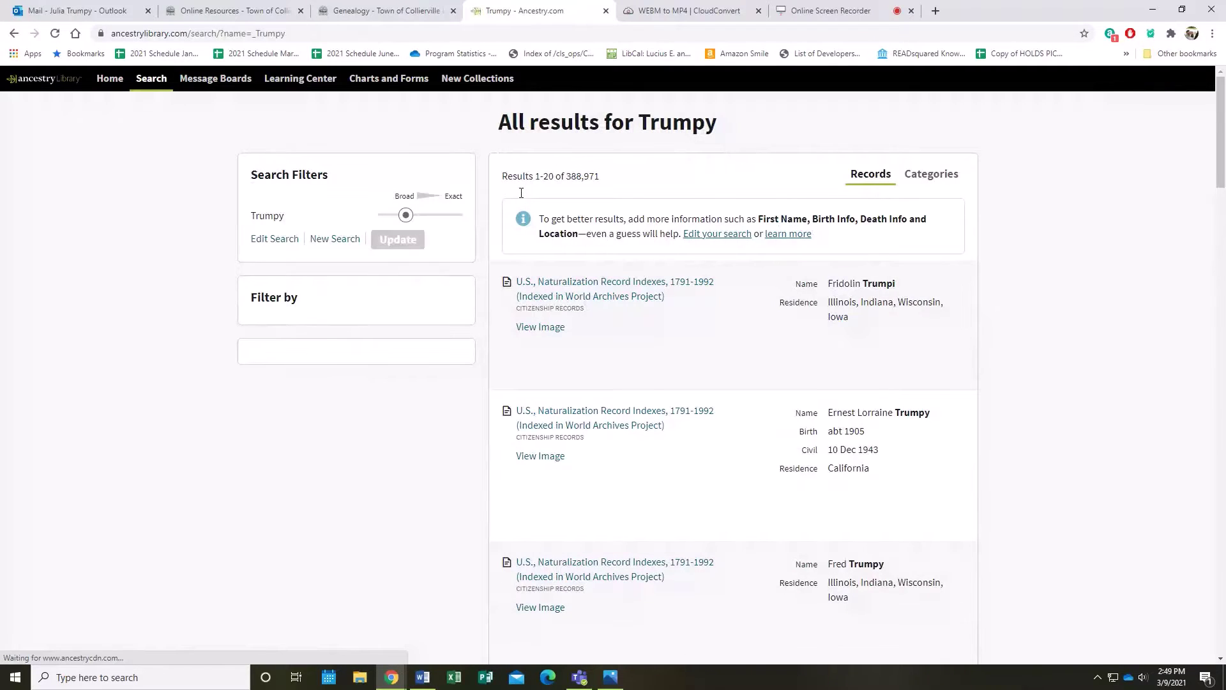
{"action": "double_click", "coordinate": [582, 176]}
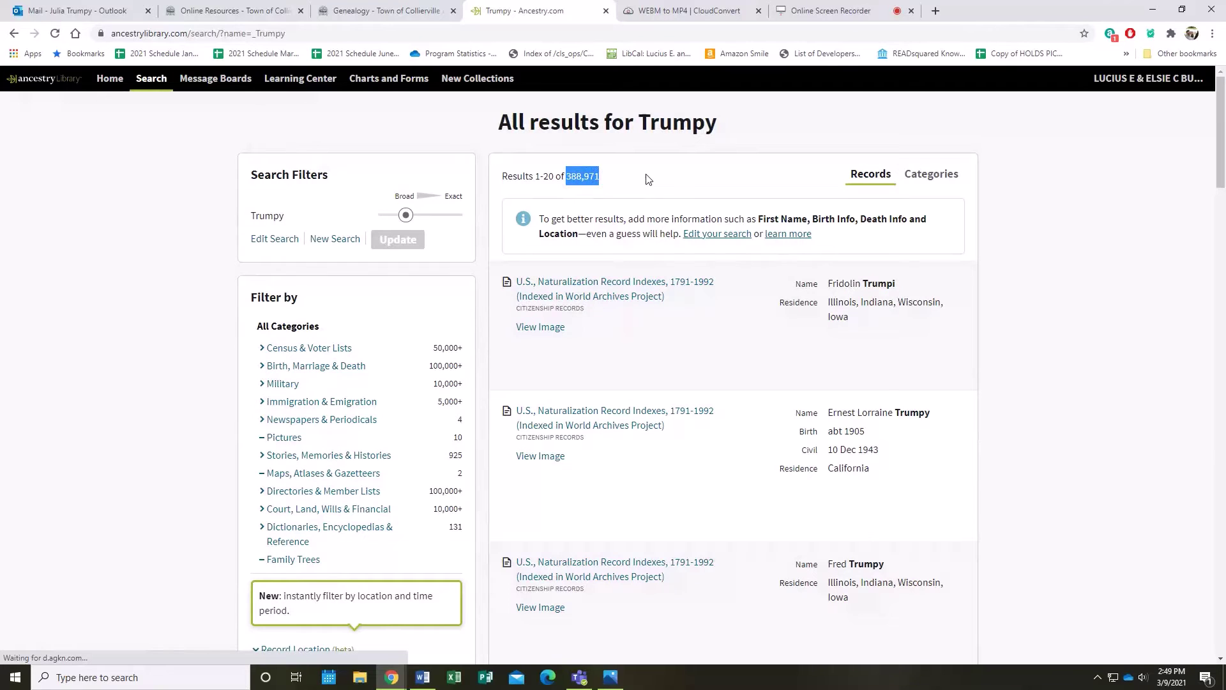
{"action": "left_click", "coordinate": [647, 179]}
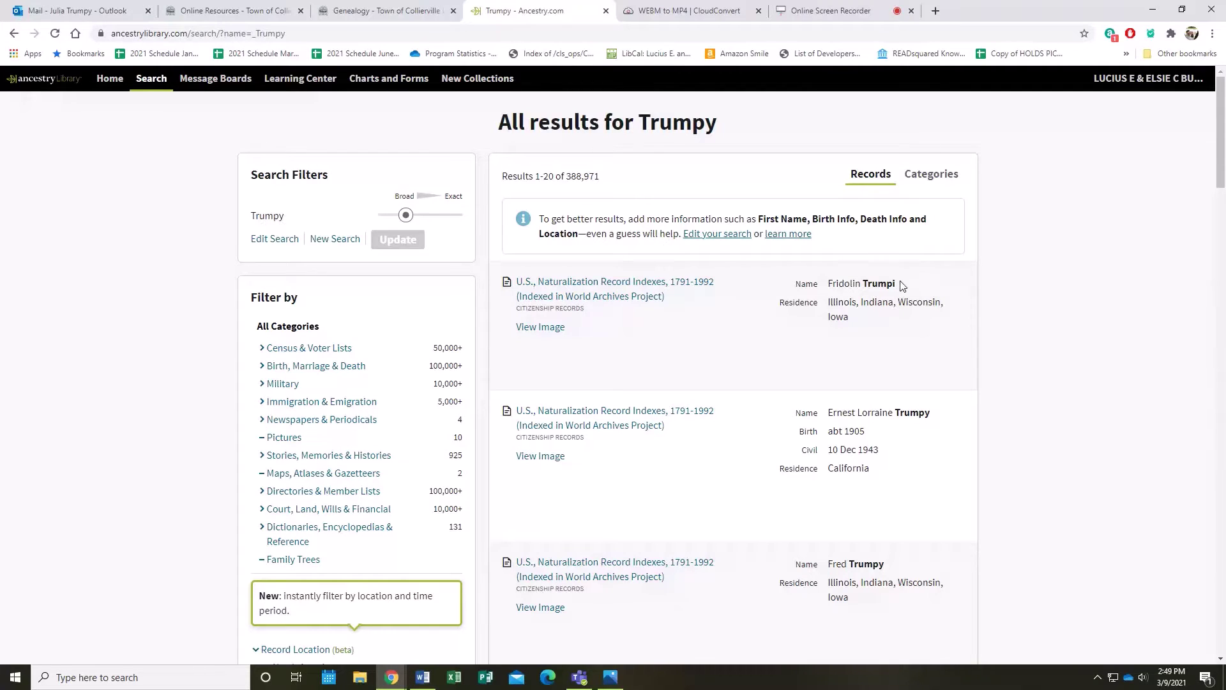
Step: Move the surname match filter slider to Exact
{"action": "left_click_drag", "start_coordinate": [896, 284], "coordinate": [892, 284]}
{"action": "mouse_move", "coordinate": [407, 216]}
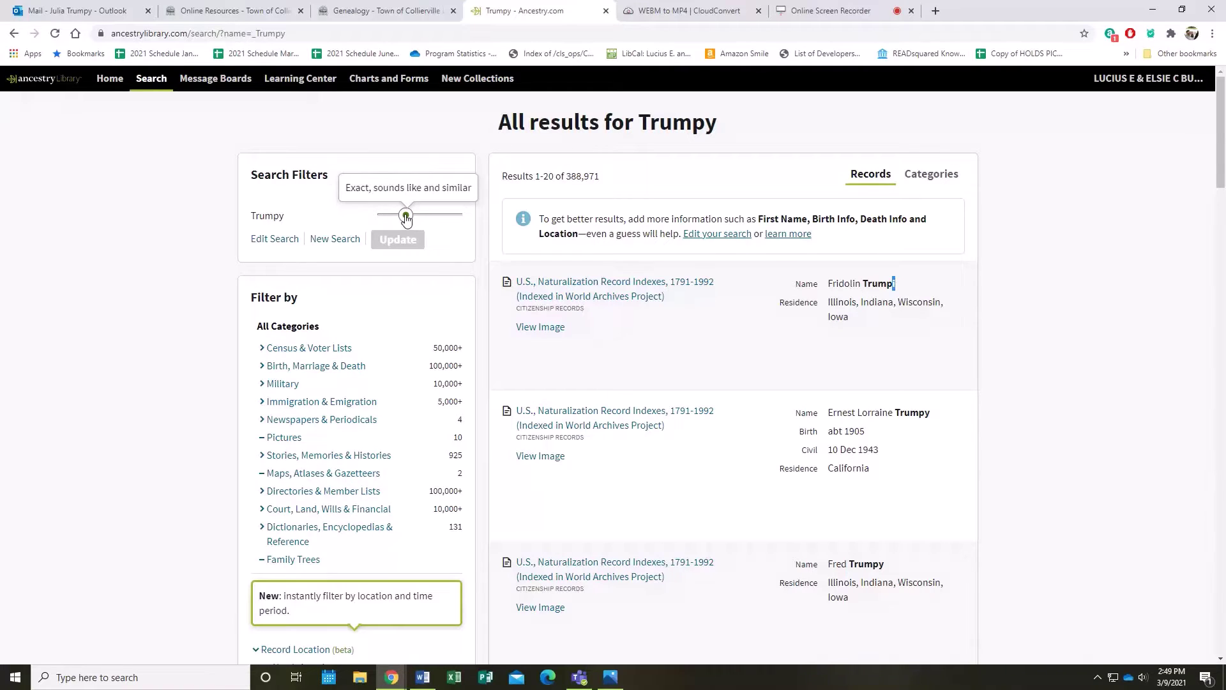
{"action": "left_click_drag", "start_coordinate": [406, 215], "coordinate": [462, 215]}
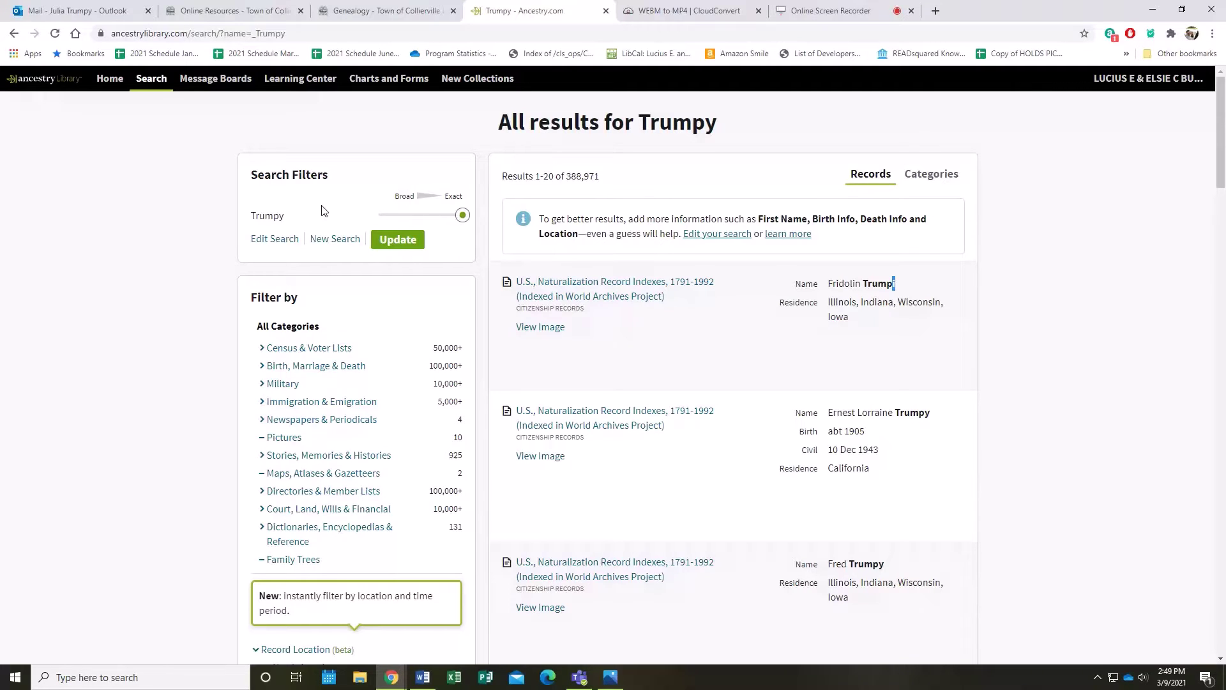
Step: In Edit Search, enter first name Leroy and place lived Wisconsin, USA
{"action": "left_click", "coordinate": [286, 241]}
{"action": "left_click", "coordinate": [463, 330]}
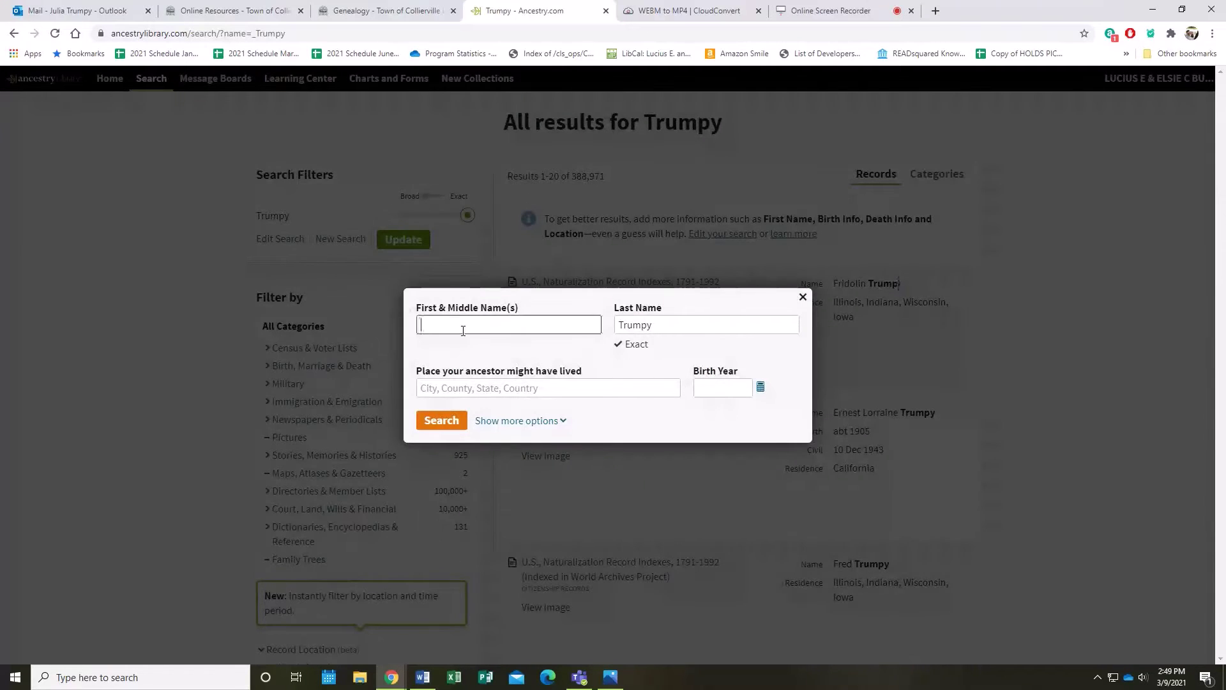
{"action": "type", "text": "Lr"}
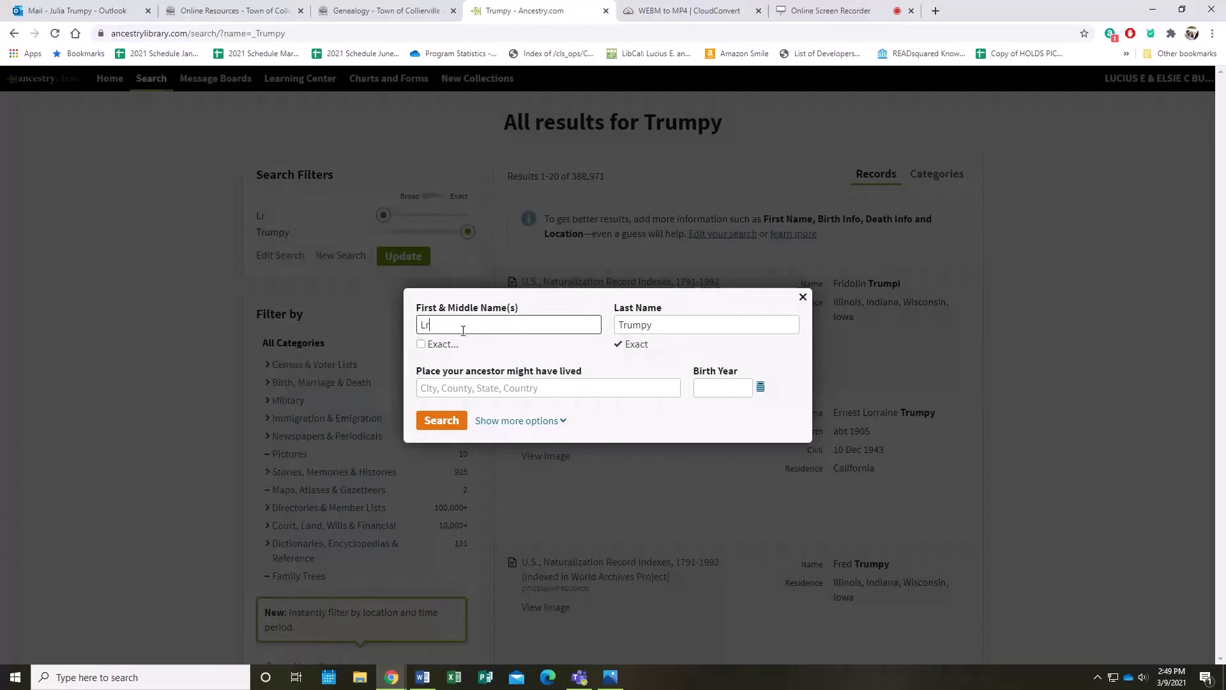
{"action": "type", "text": "eroy"}
{"action": "left_click", "coordinate": [531, 387]}
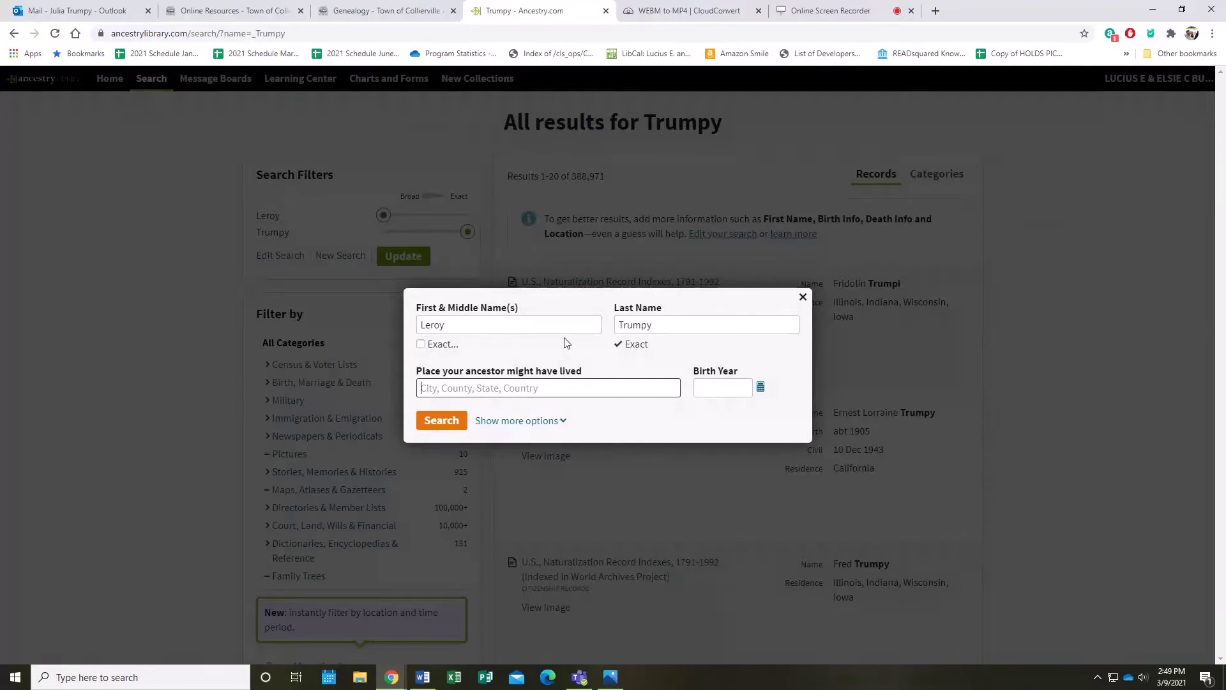
{"action": "type", "text": "Wisc"}
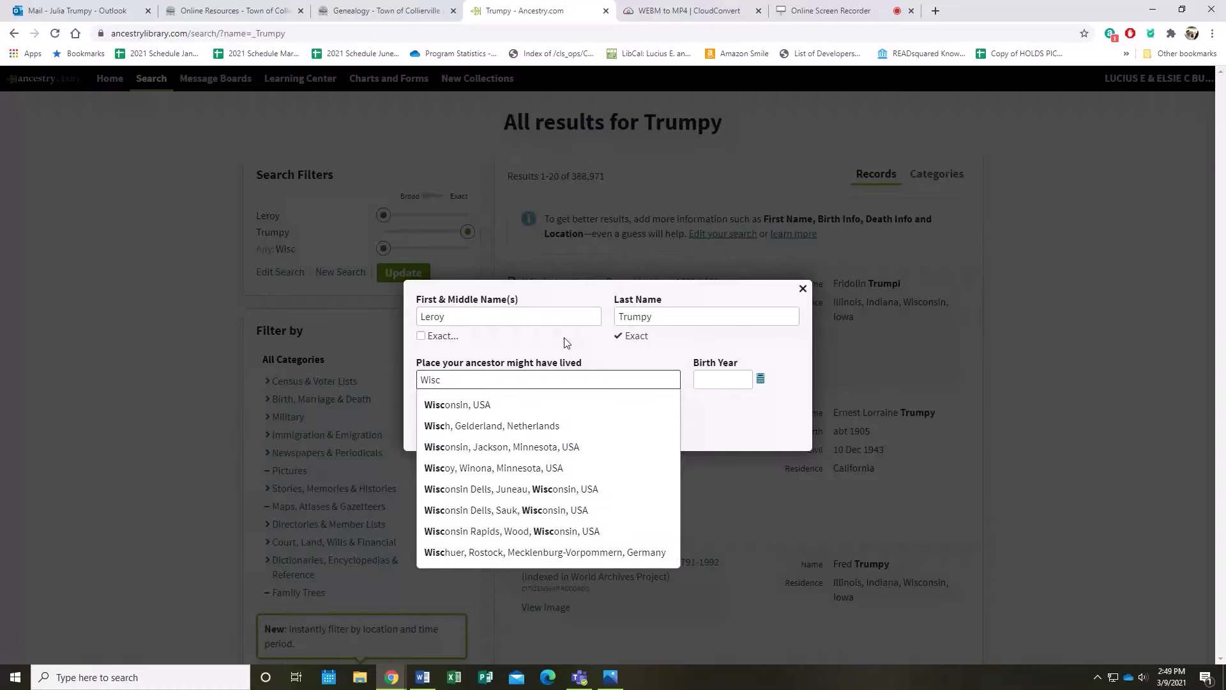
{"action": "left_click", "coordinate": [455, 408]}
Step: Set Gender to Male under extra options and run the search for 279 results
{"action": "left_click", "coordinate": [543, 429]}
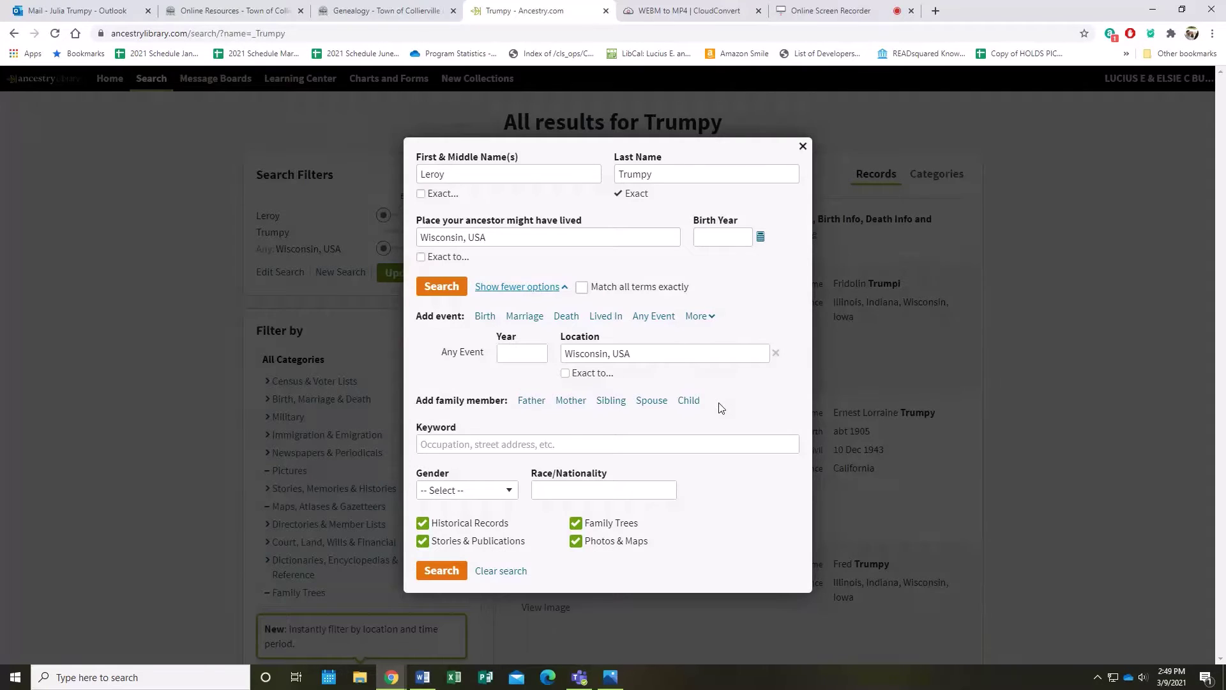
{"action": "left_click", "coordinate": [459, 490]}
{"action": "left_click", "coordinate": [511, 521]}
{"action": "left_click", "coordinate": [443, 571]}
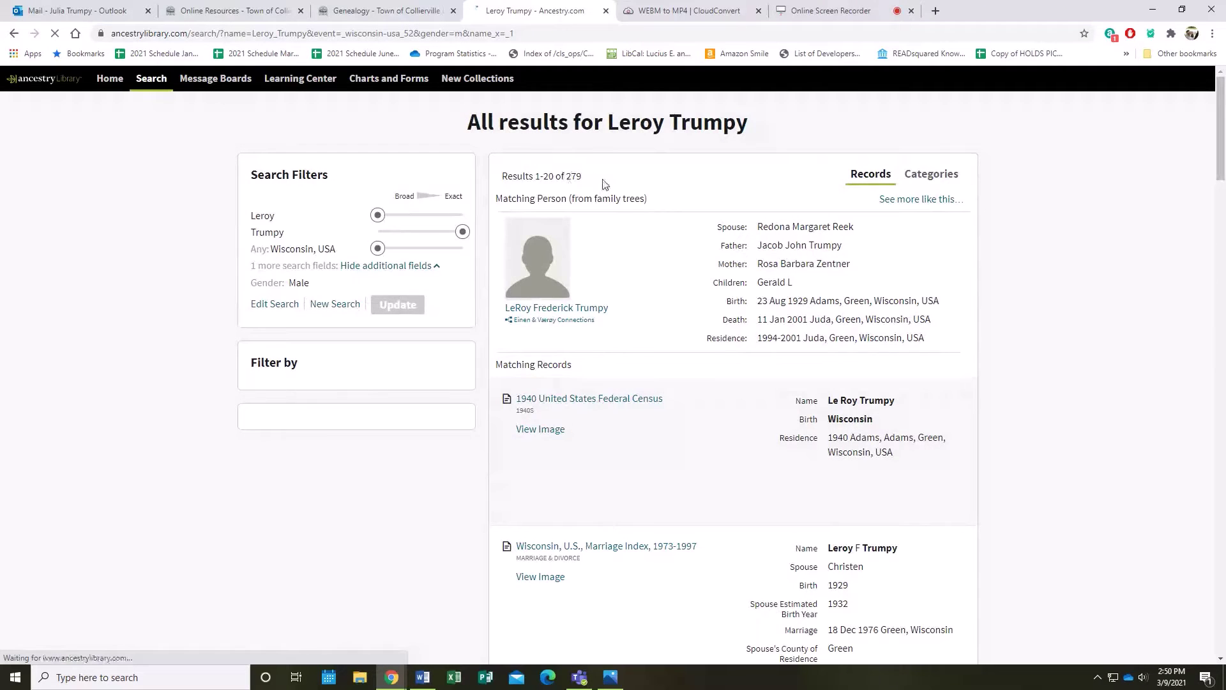
{"action": "double_click", "coordinate": [573, 177]}
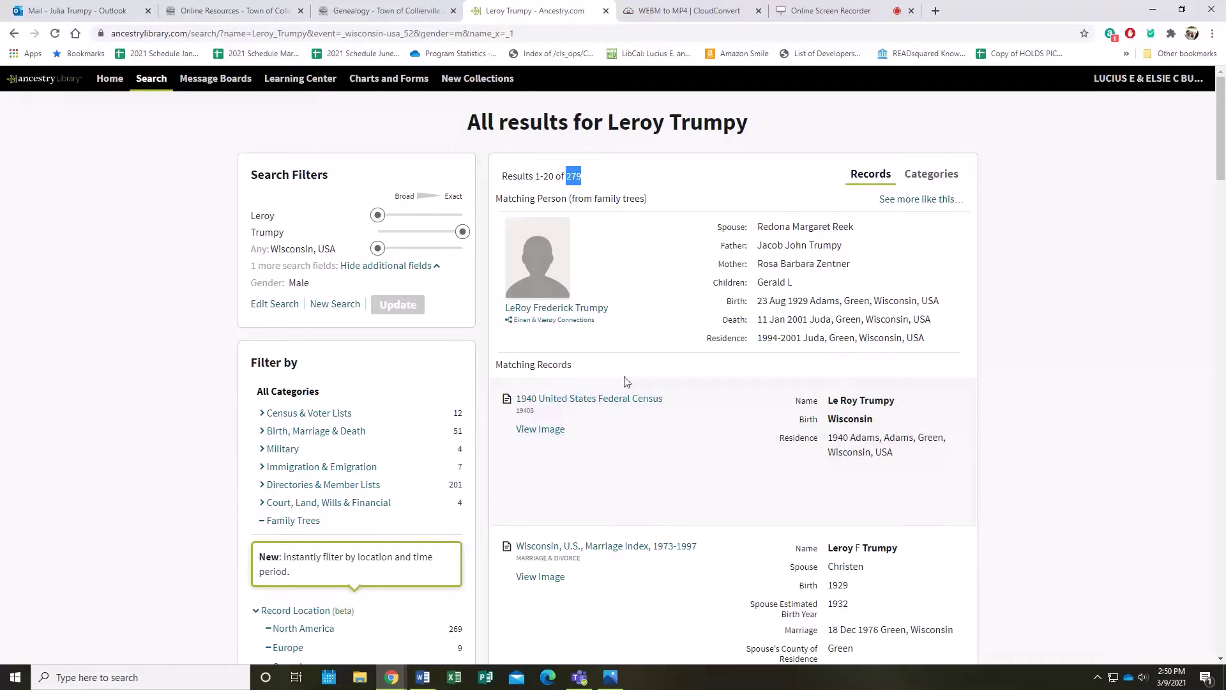
{"action": "mouse_move", "coordinate": [623, 407]}
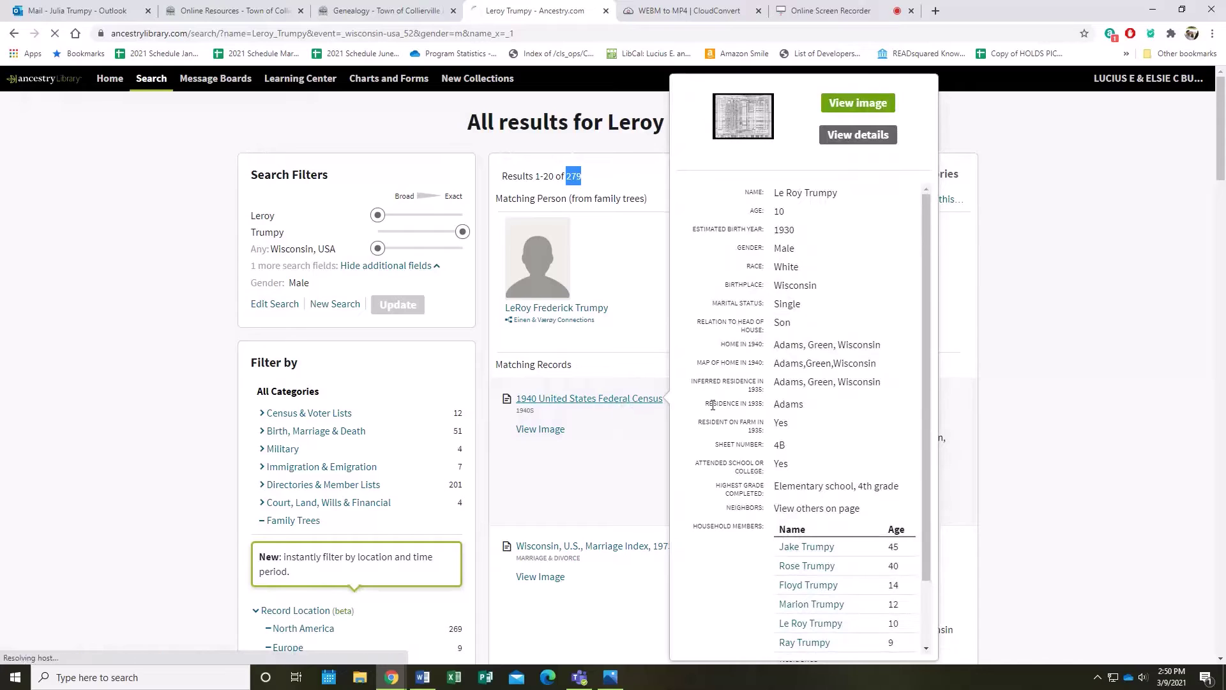
{"action": "left_click", "coordinate": [835, 143]}
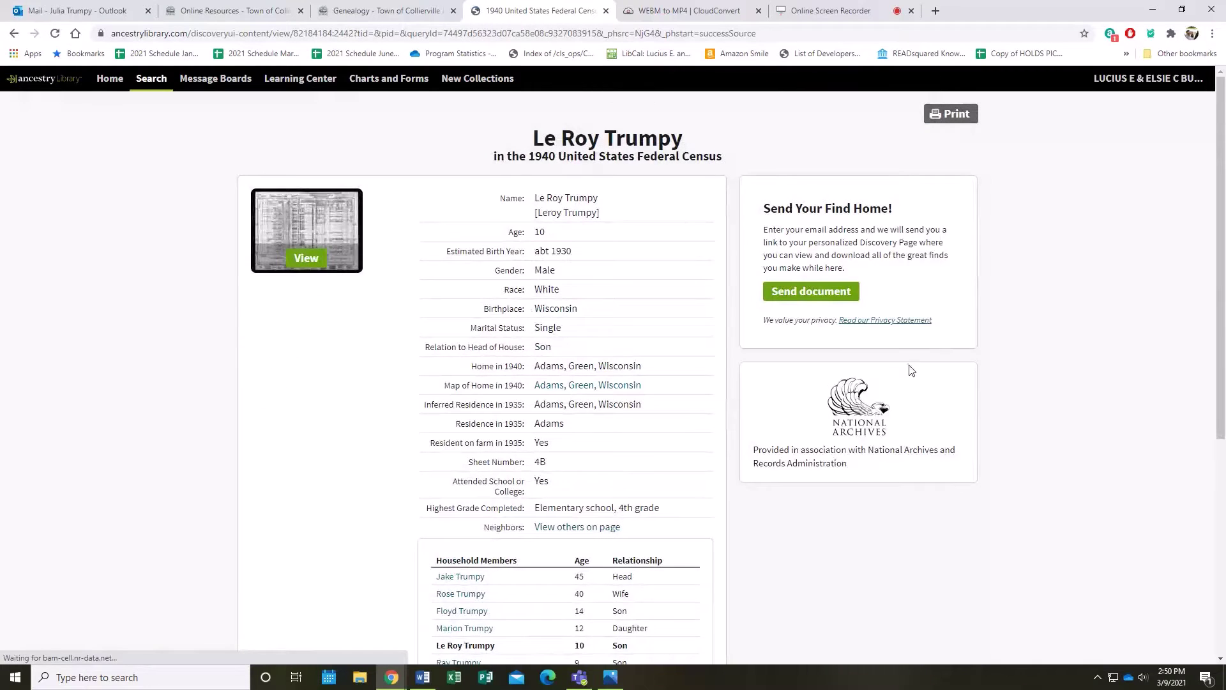
{"action": "scroll", "coordinate": [551, 163], "scroll_direction": "down", "scroll_amount": 1}
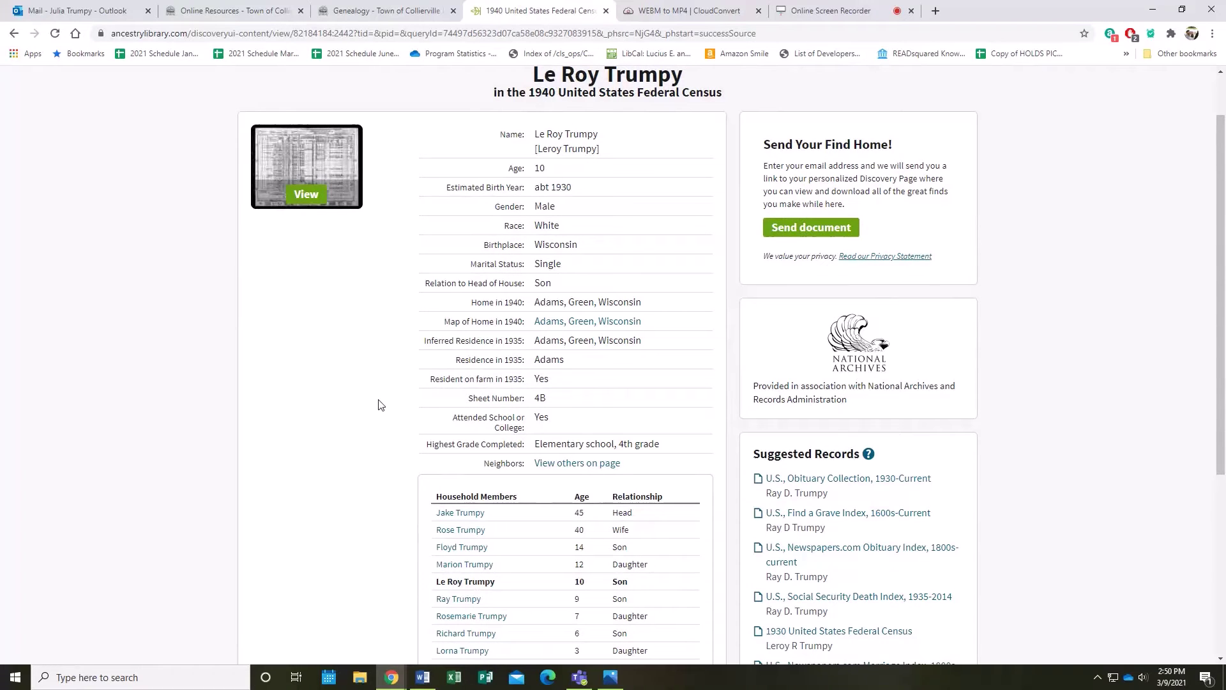
{"action": "scroll", "coordinate": [856, 314], "scroll_direction": "up", "scroll_amount": 1}
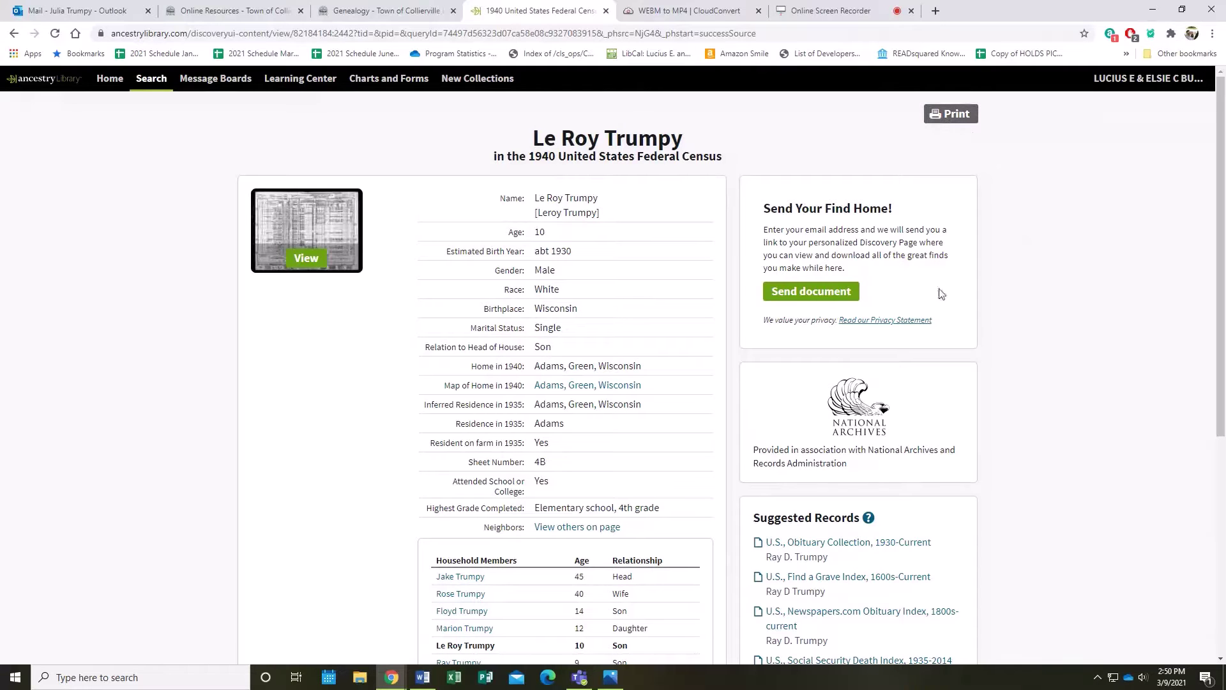
Step: Open the Send document email form for the record, then close it unsent
{"action": "left_click", "coordinate": [804, 295]}
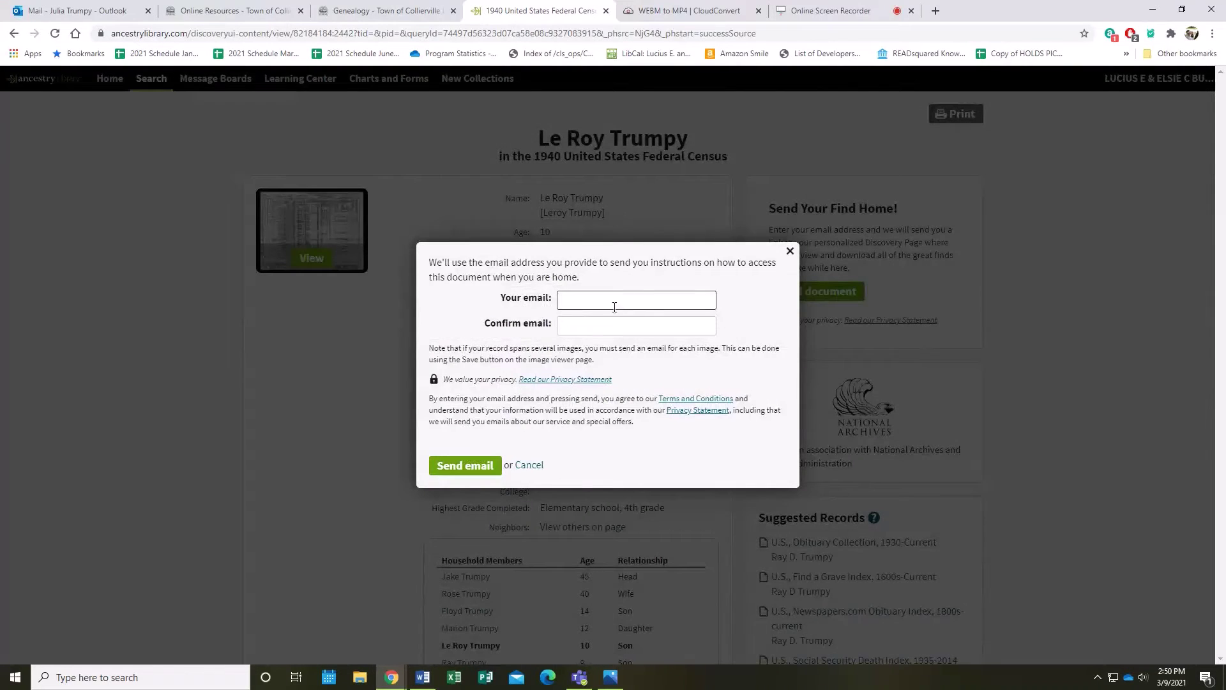
{"action": "left_click", "coordinate": [791, 251]}
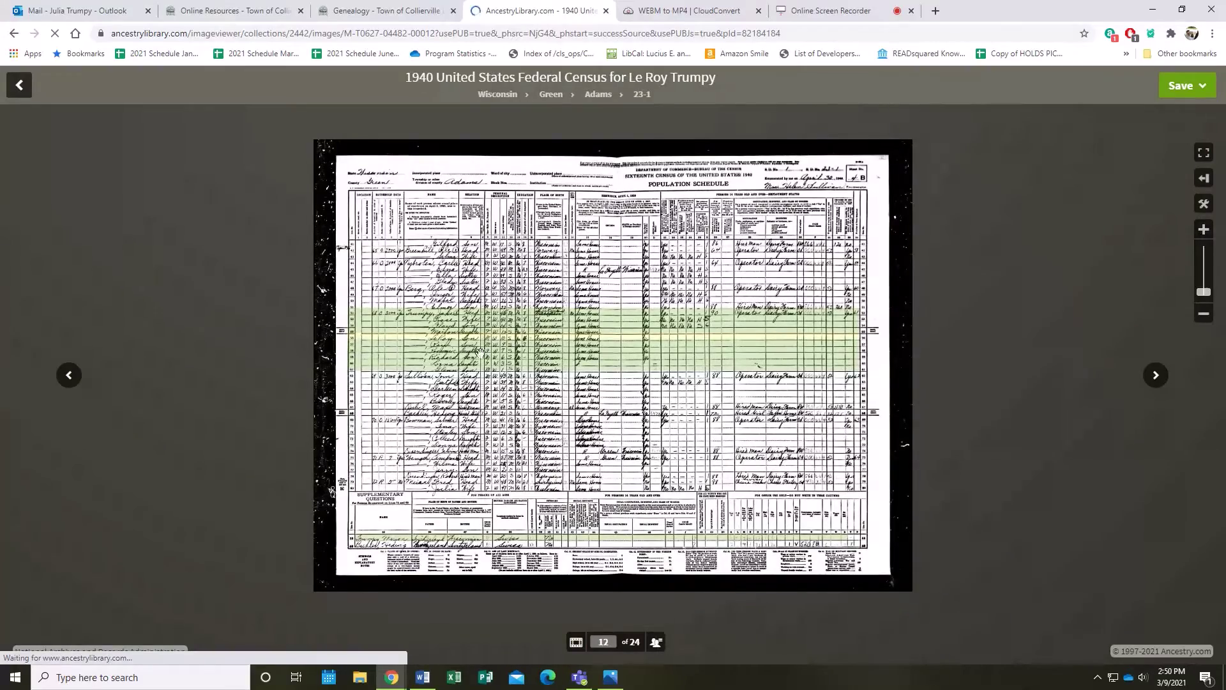
Step: Zoom in on the Trumpy household rows, check Save options, then return to results
{"action": "left_click", "coordinate": [1204, 232]}
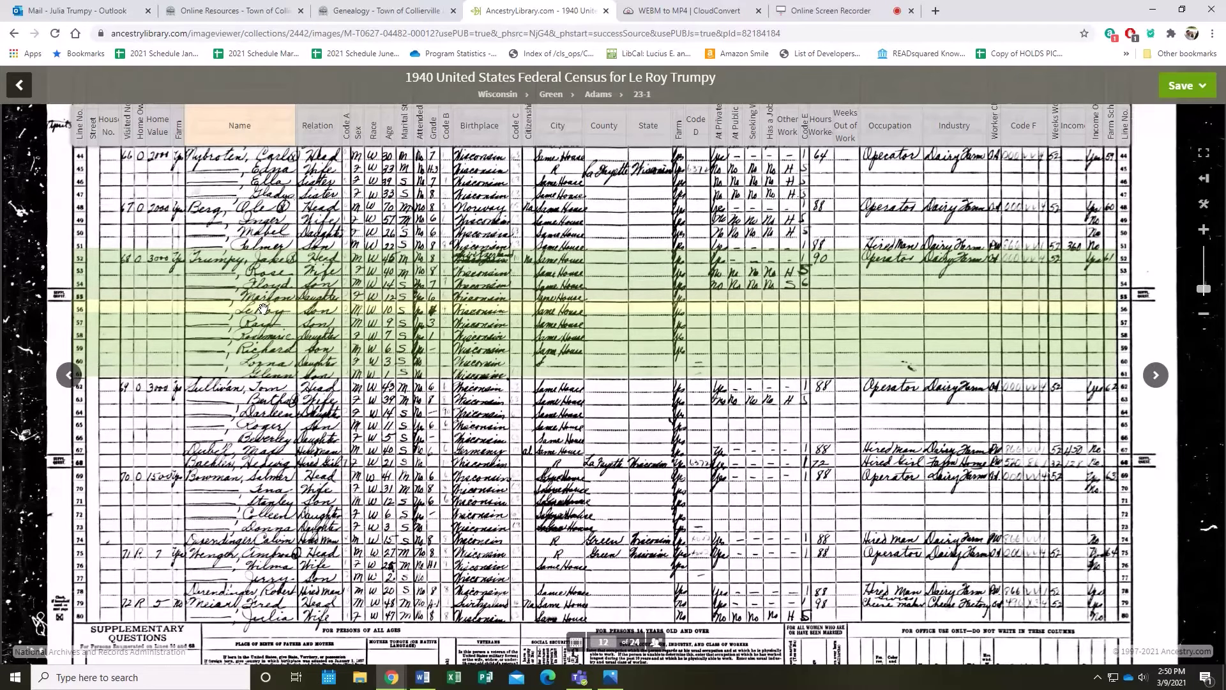
{"action": "mouse_move", "coordinate": [263, 309]}
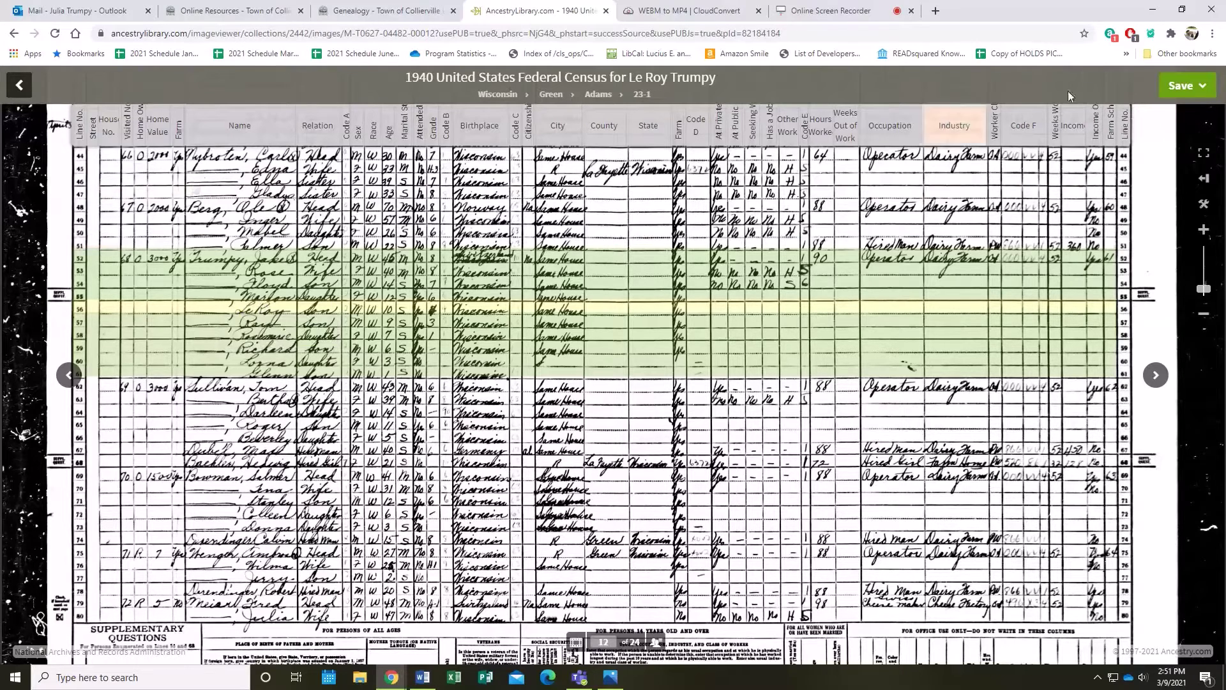
{"action": "left_click", "coordinate": [1195, 88]}
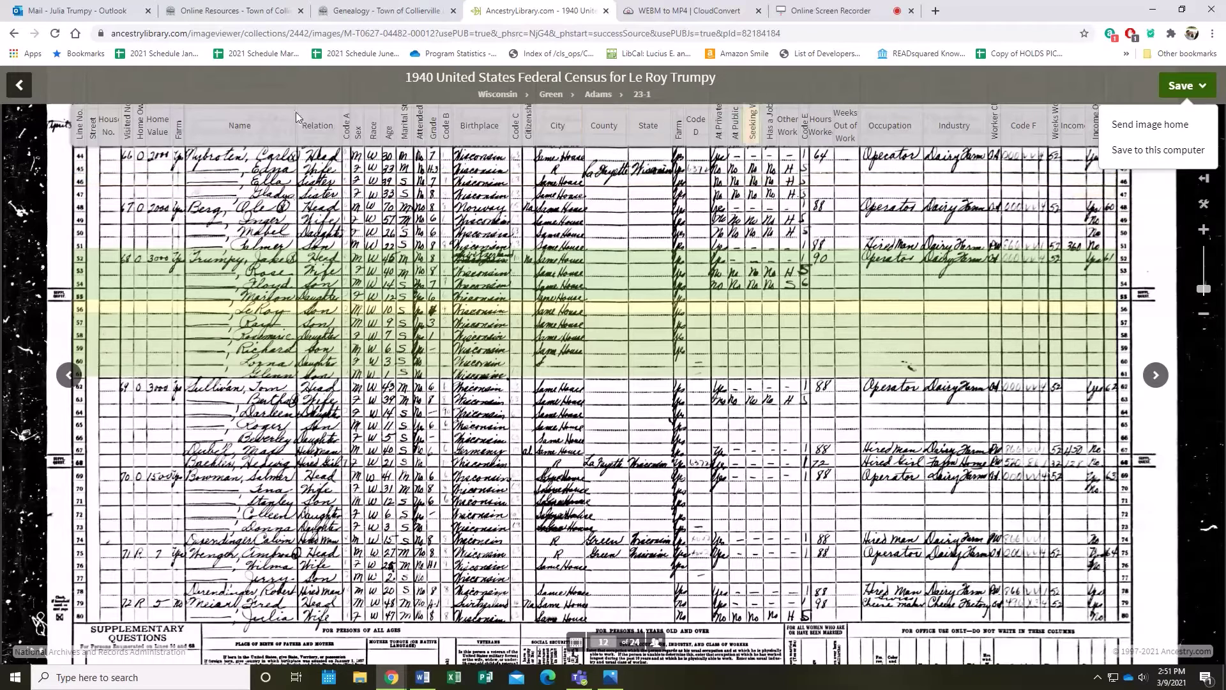
{"action": "left_click", "coordinate": [16, 91]}
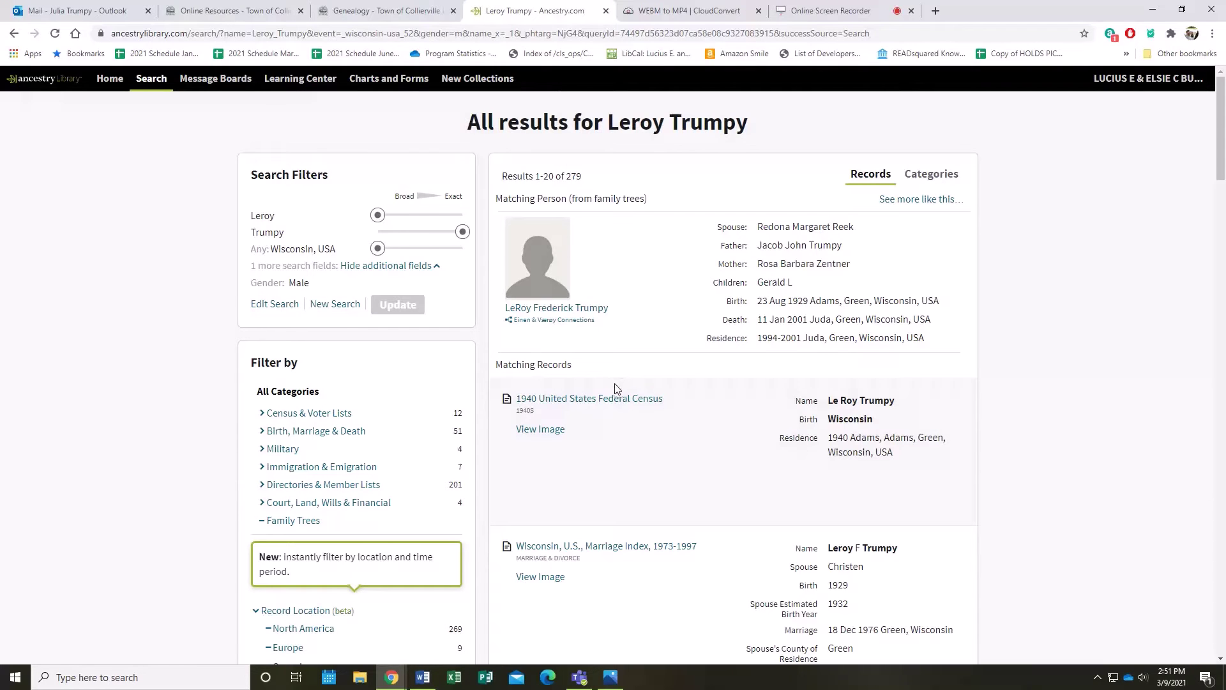
{"action": "scroll", "coordinate": [67, 407], "scroll_direction": "down", "scroll_amount": 2}
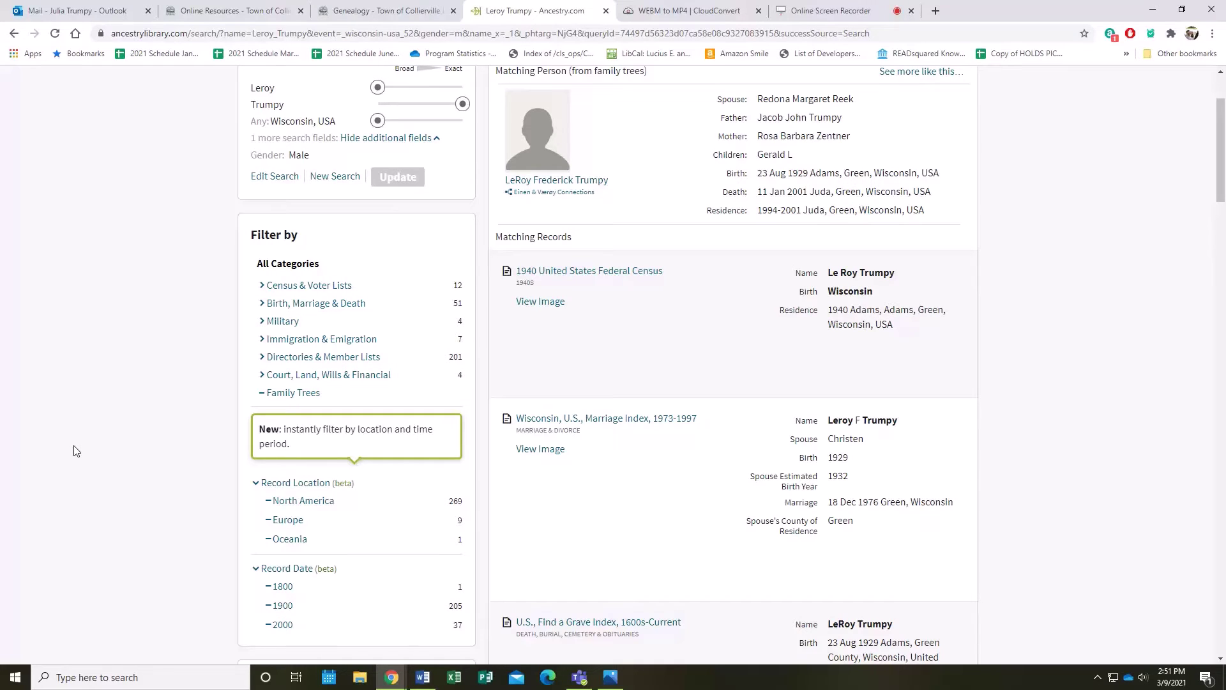
{"action": "scroll", "coordinate": [74, 451], "scroll_direction": "up", "scroll_amount": 3}
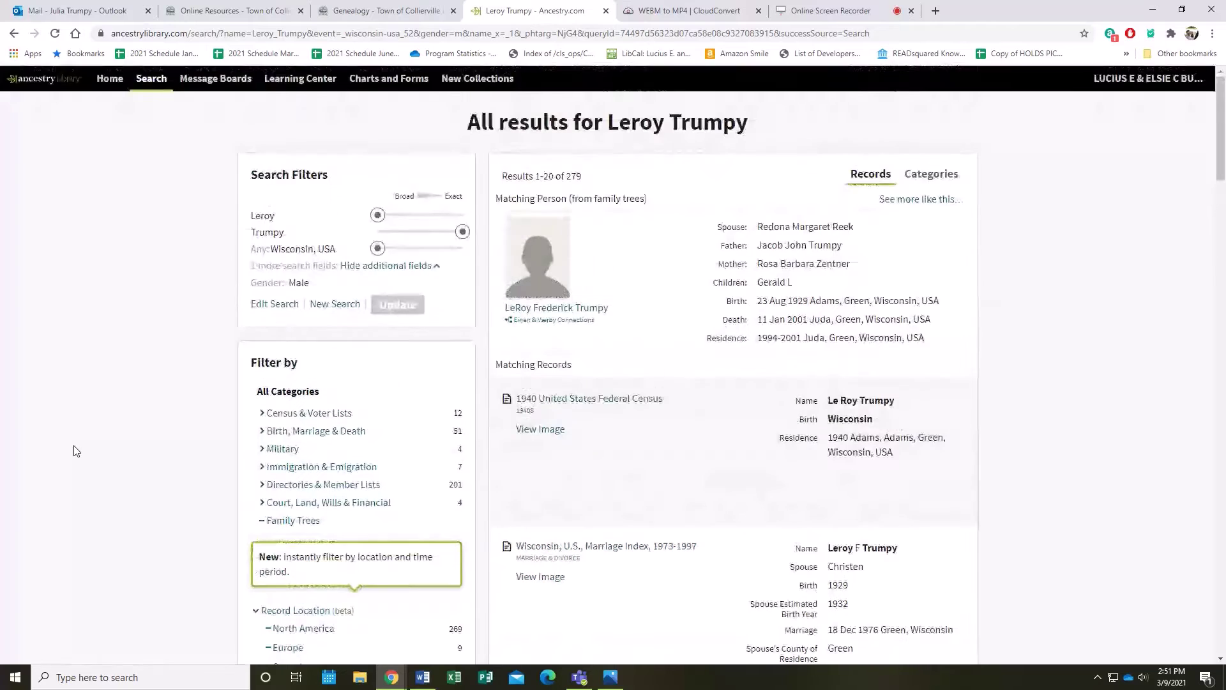
{"action": "left_click", "coordinate": [301, 78]}
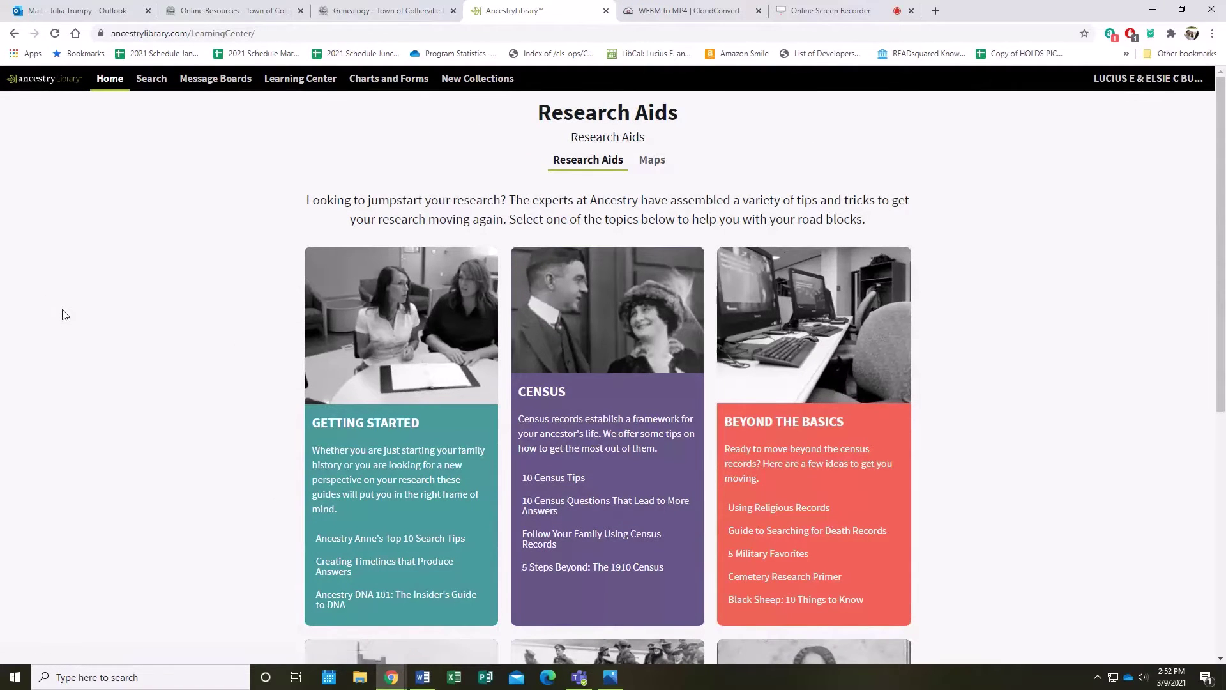
Step: View the Charts and Forms page, then close the Ancestry Library tab
{"action": "scroll", "coordinate": [64, 313], "scroll_direction": "down", "scroll_amount": 1}
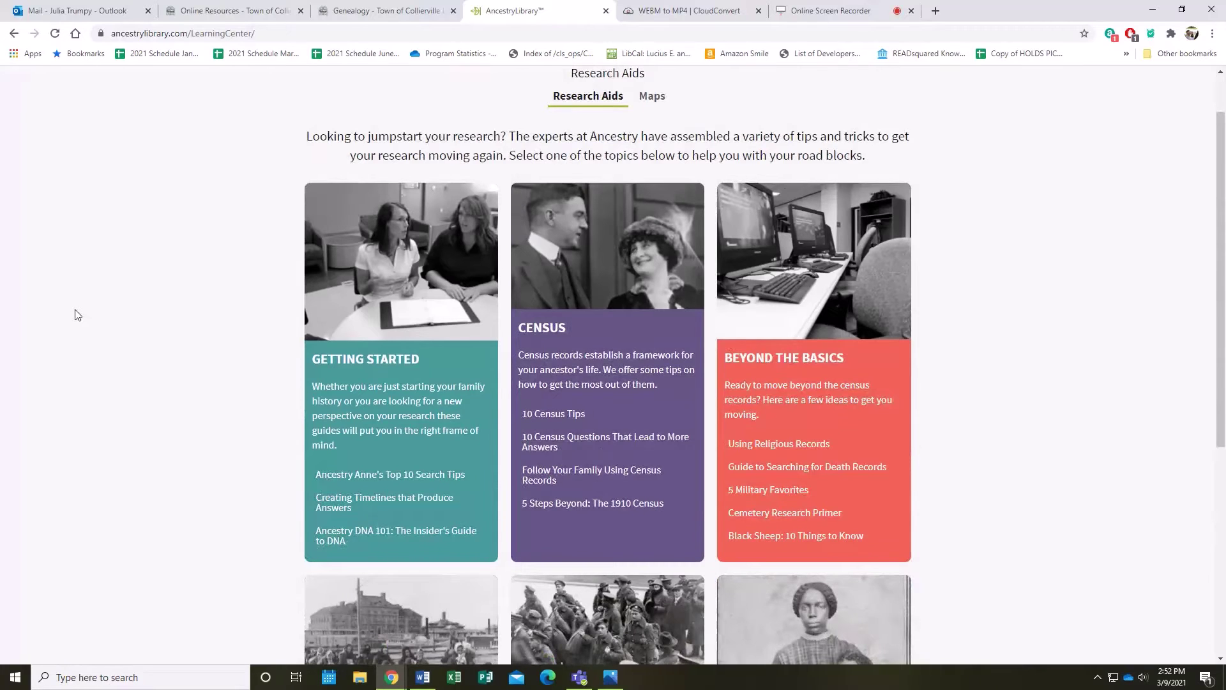
{"action": "scroll", "coordinate": [75, 315], "scroll_direction": "up", "scroll_amount": 1}
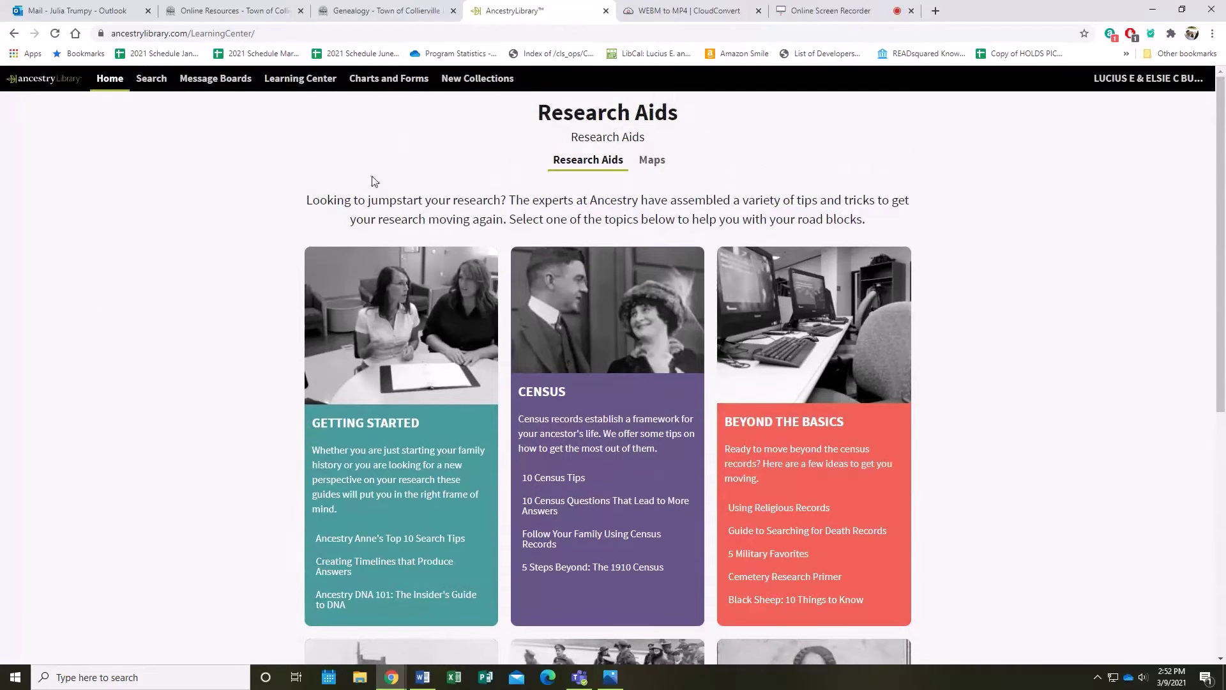
{"action": "left_click", "coordinate": [405, 78]}
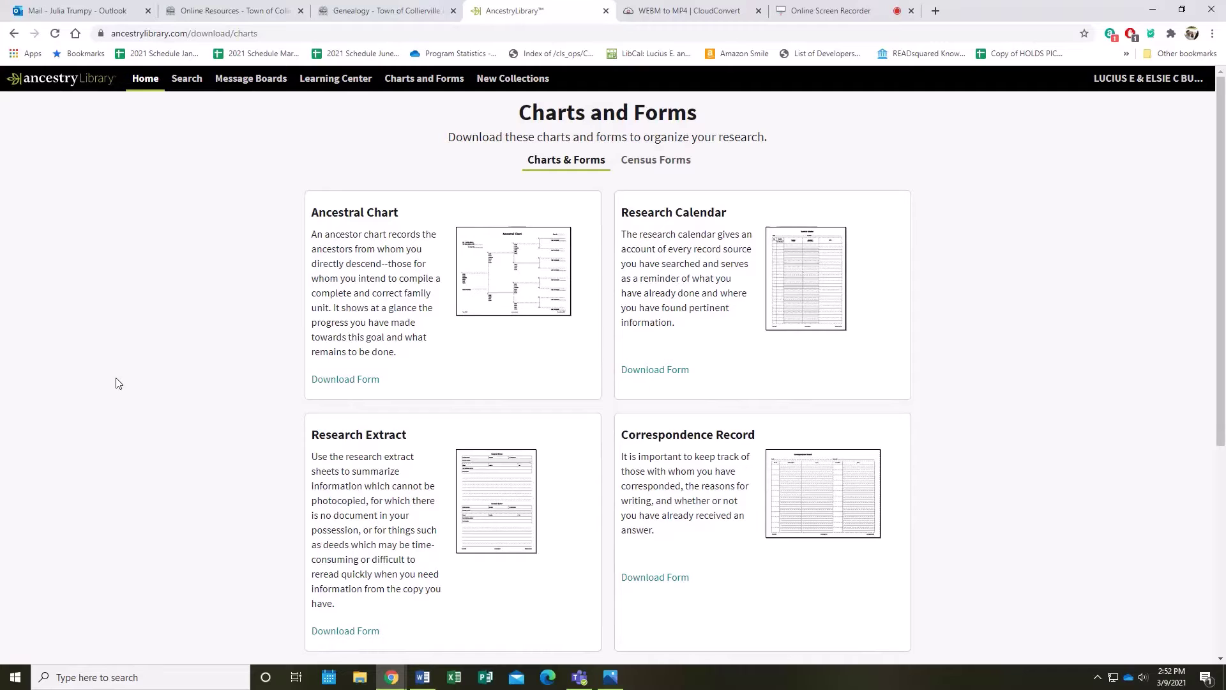
{"action": "left_click", "coordinate": [605, 10]}
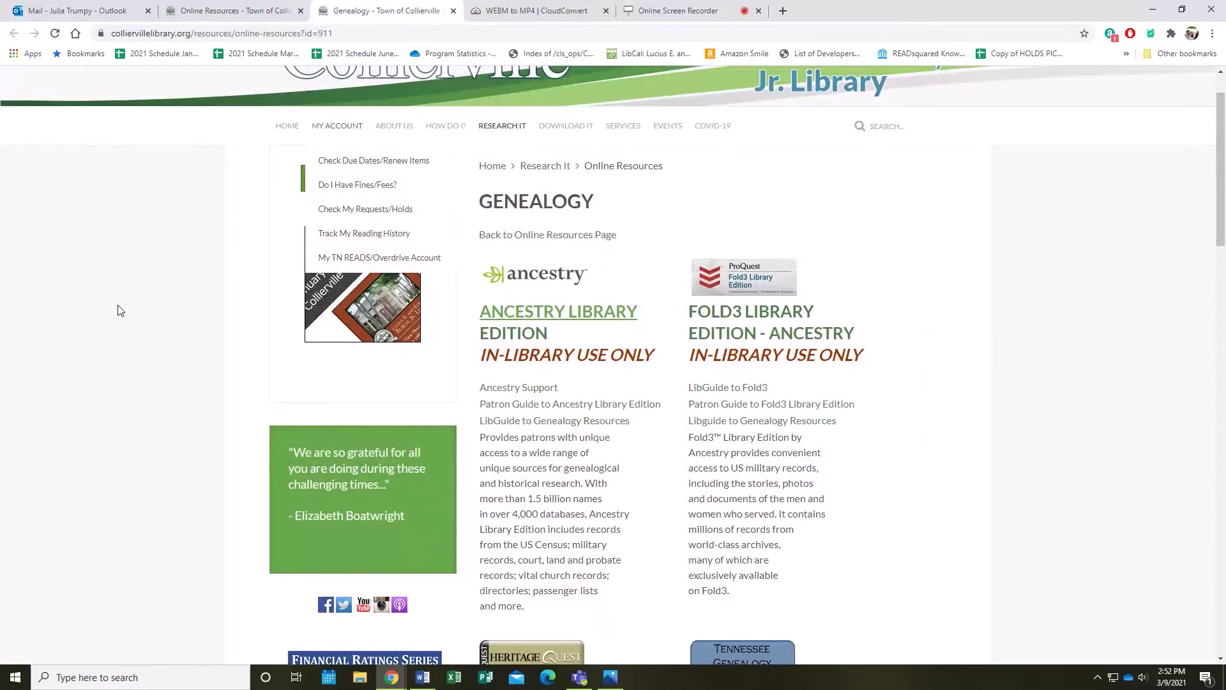
Step: Open the Heritage Quest Online link from the Genealogy page in a new tab
{"action": "scroll", "coordinate": [119, 312], "scroll_direction": "down", "scroll_amount": 4}
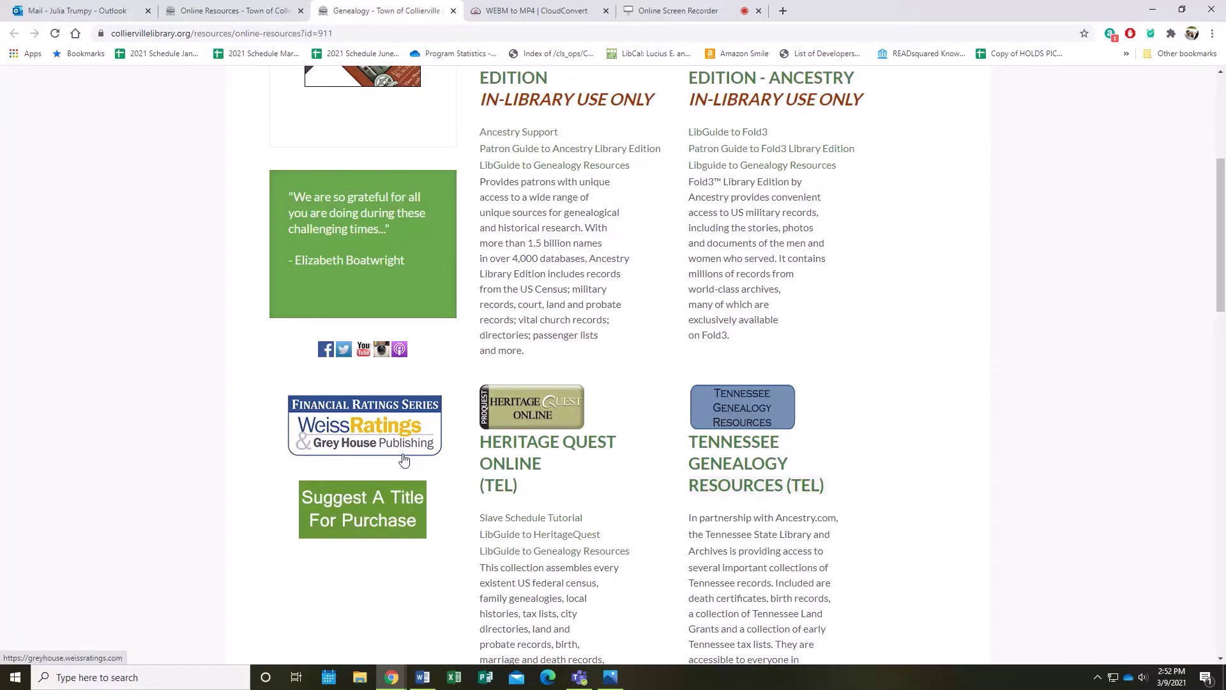
{"action": "right_click", "coordinate": [504, 445]}
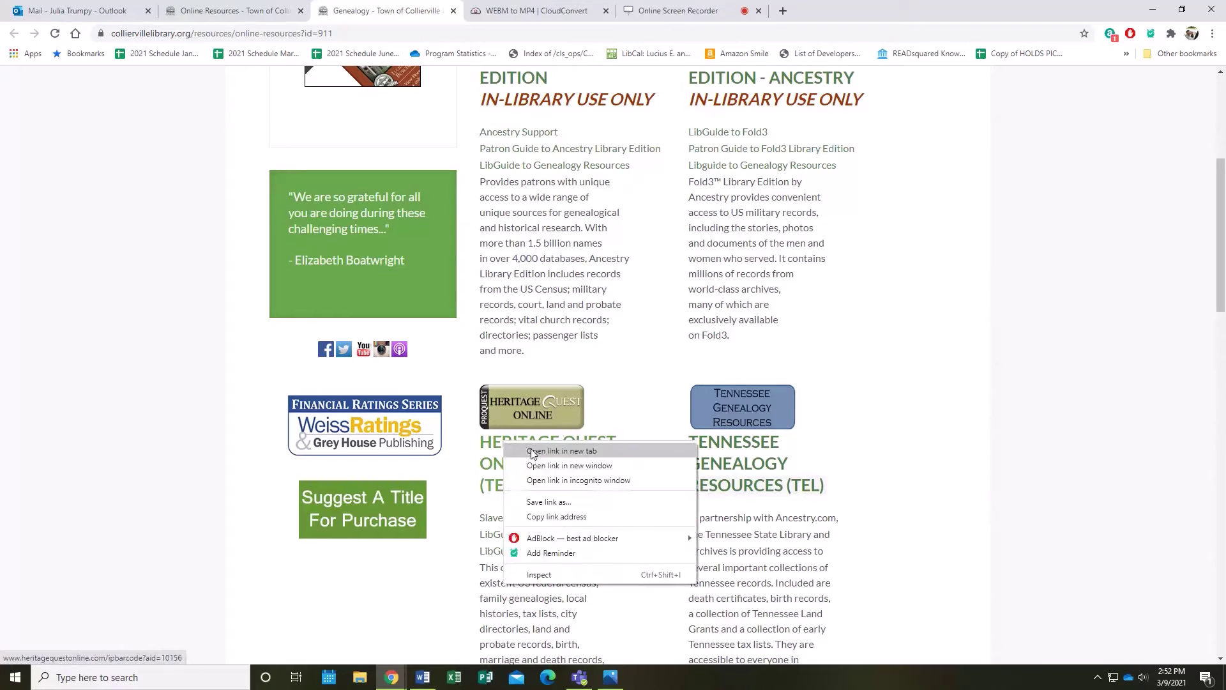
{"action": "left_click", "coordinate": [537, 454]}
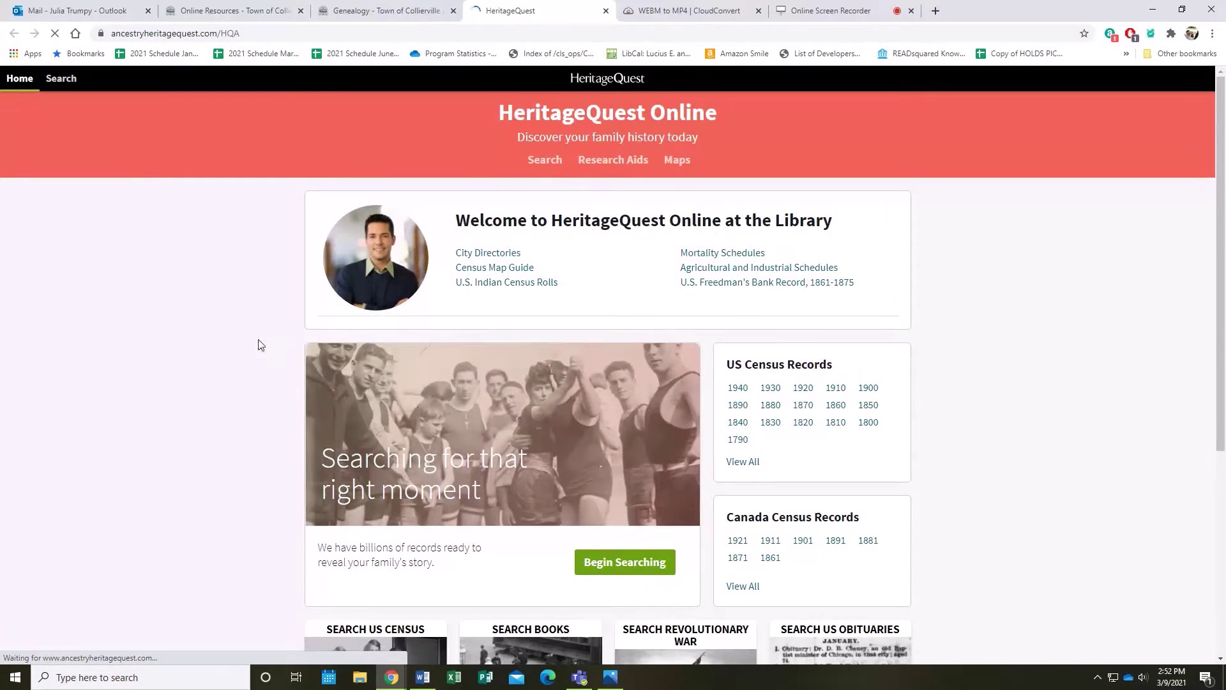
Step: Go to Research Aids and open the Maps tab to load the 1790-1920 census Map Guide
{"action": "scroll", "coordinate": [207, 323], "scroll_direction": "down", "scroll_amount": 2}
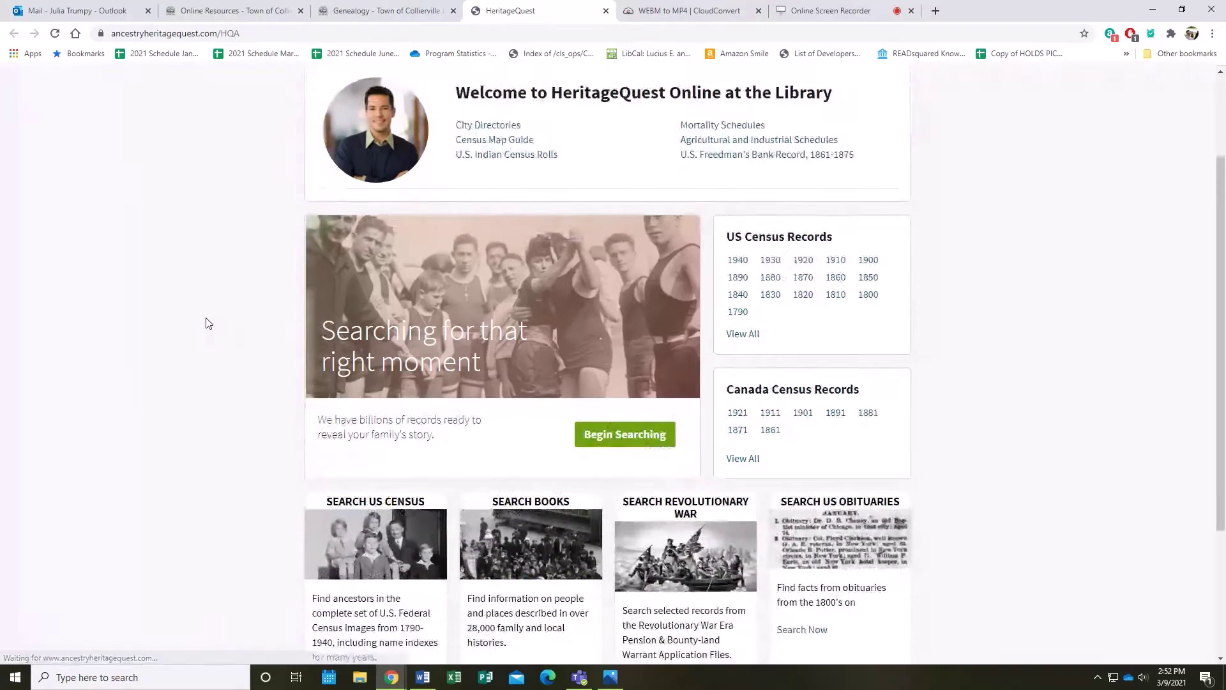
{"action": "scroll", "coordinate": [208, 323], "scroll_direction": "down", "scroll_amount": 2}
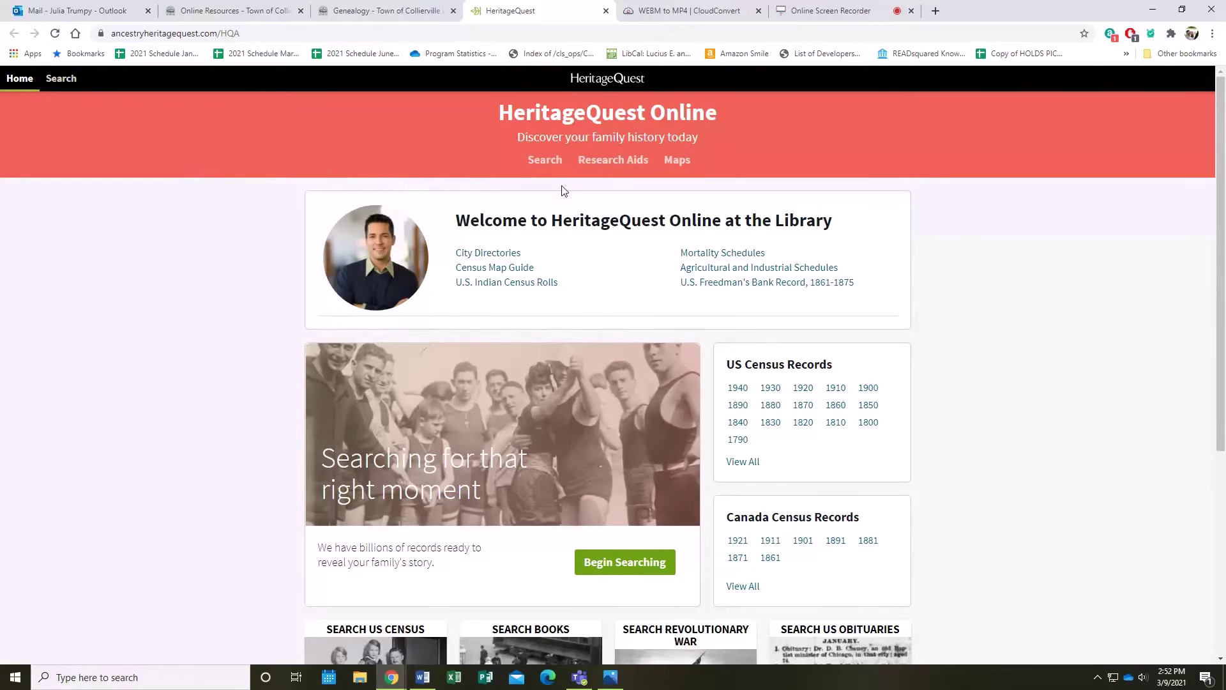
{"action": "left_click", "coordinate": [618, 166]}
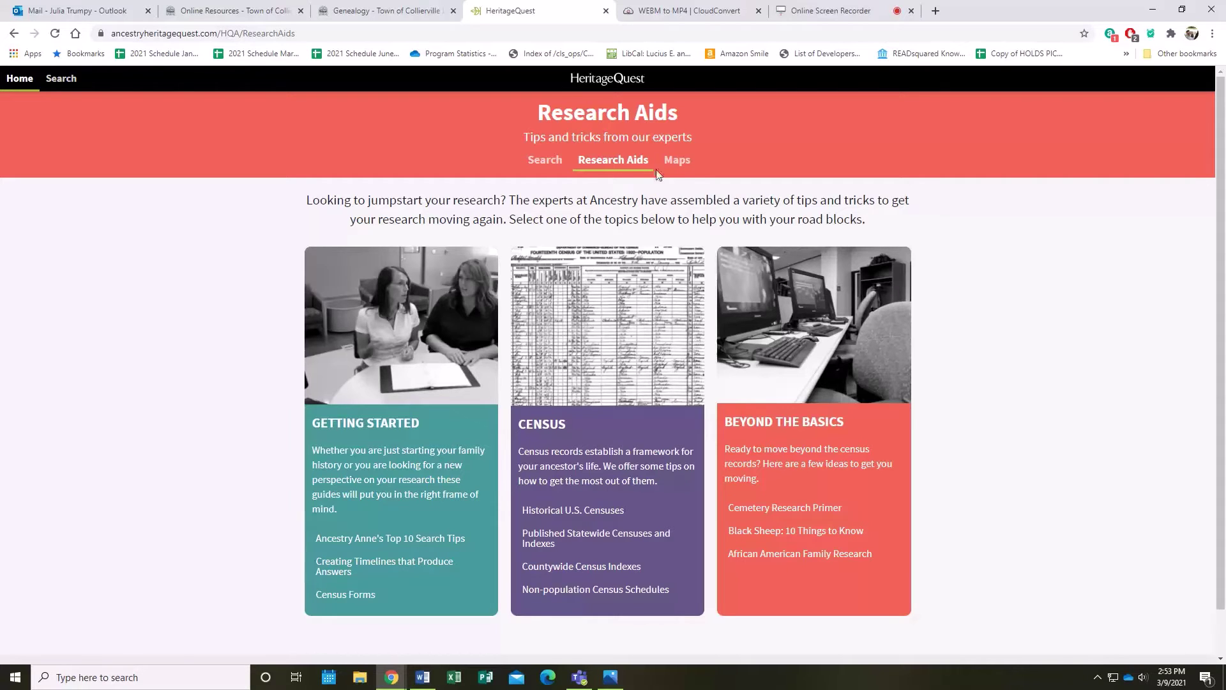
{"action": "left_click", "coordinate": [681, 165]}
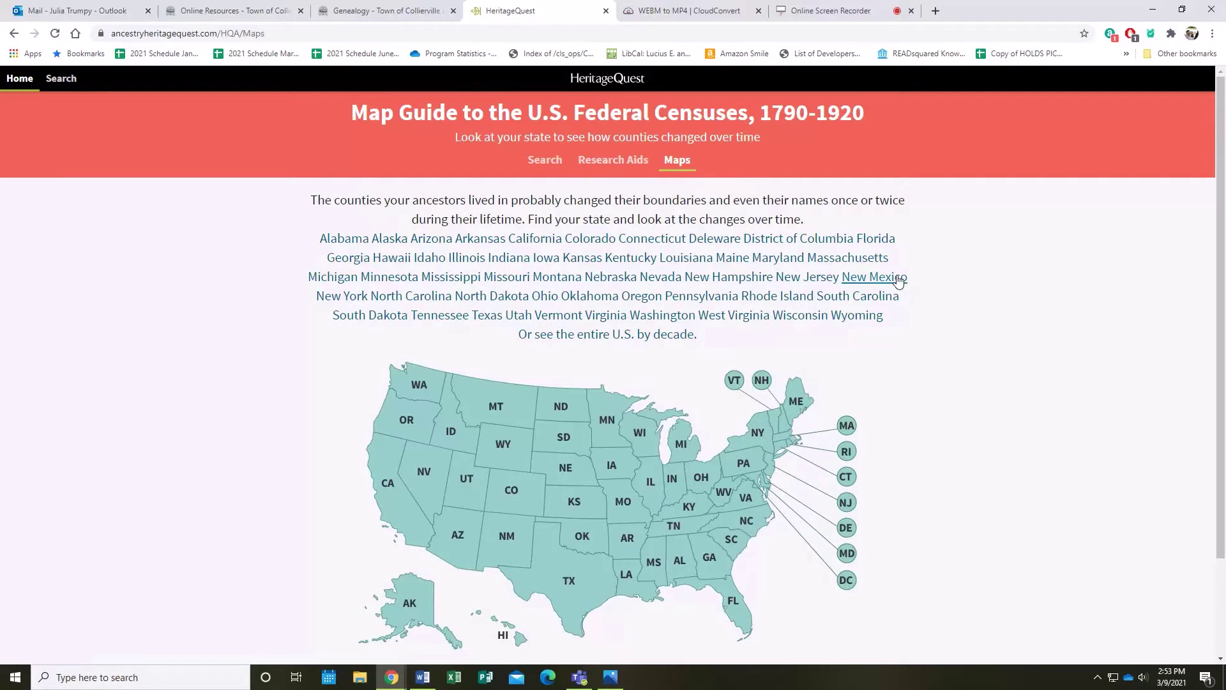
Step: View Tennessee's county maps for 1800, 1810 and 1830, then close the map window
{"action": "left_click", "coordinate": [673, 528]}
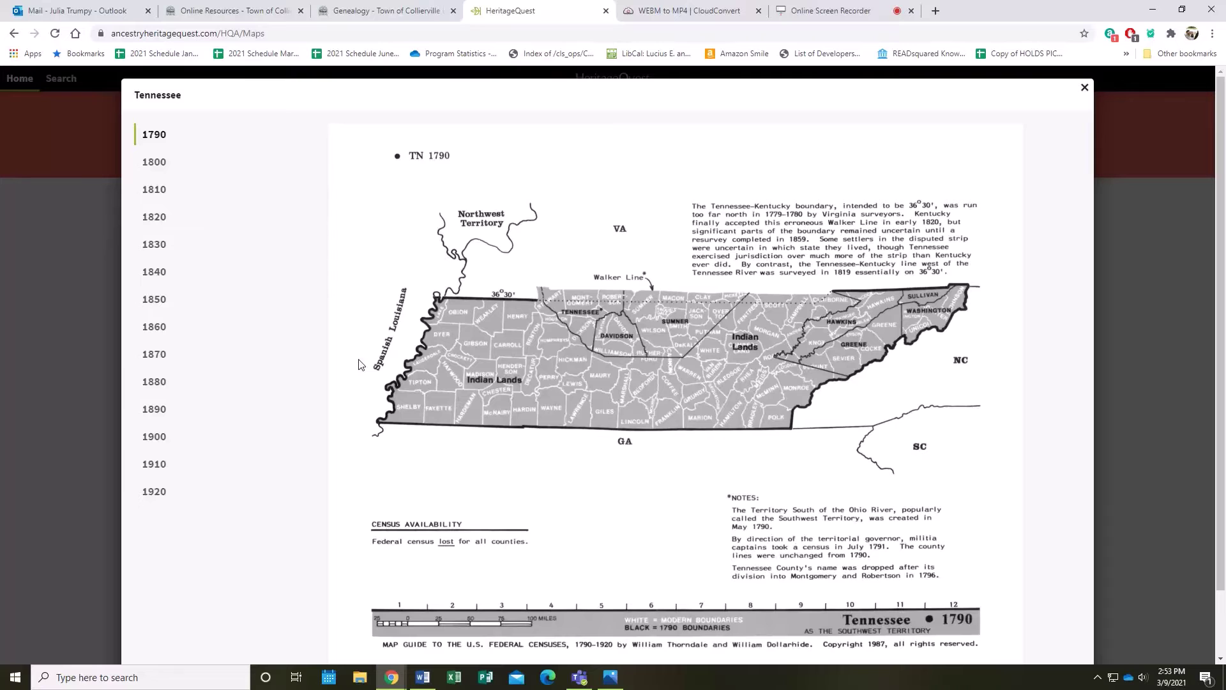
{"action": "left_click", "coordinate": [154, 165]}
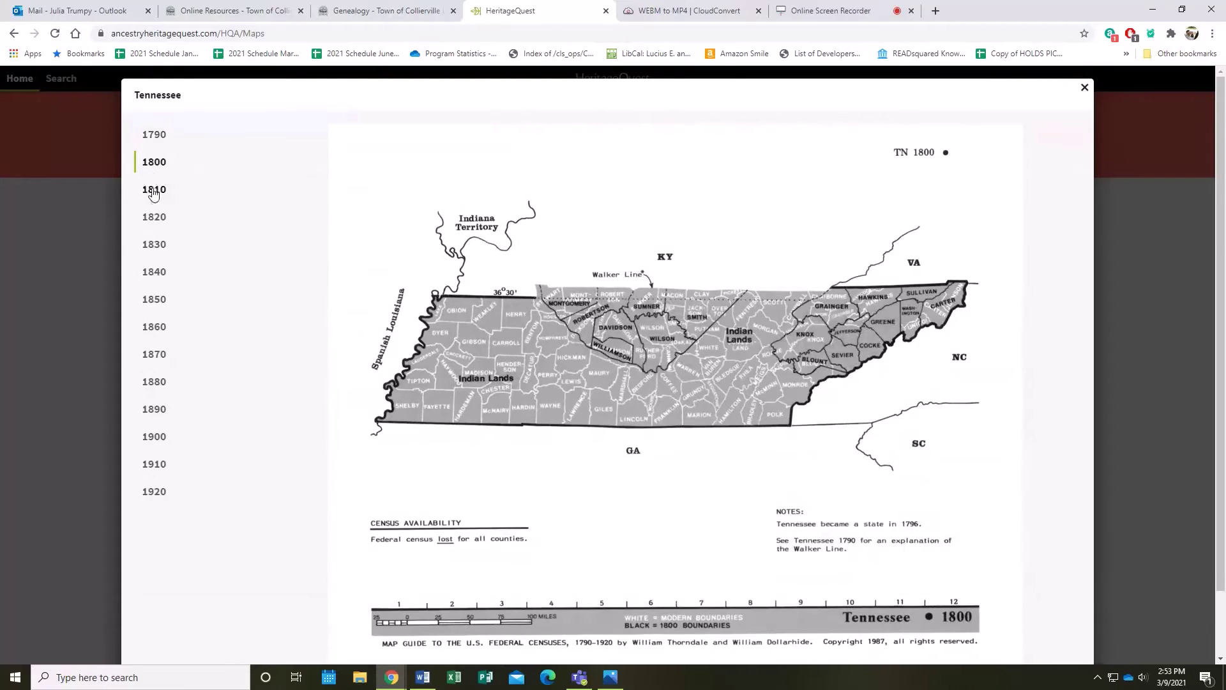
{"action": "left_click", "coordinate": [153, 192]}
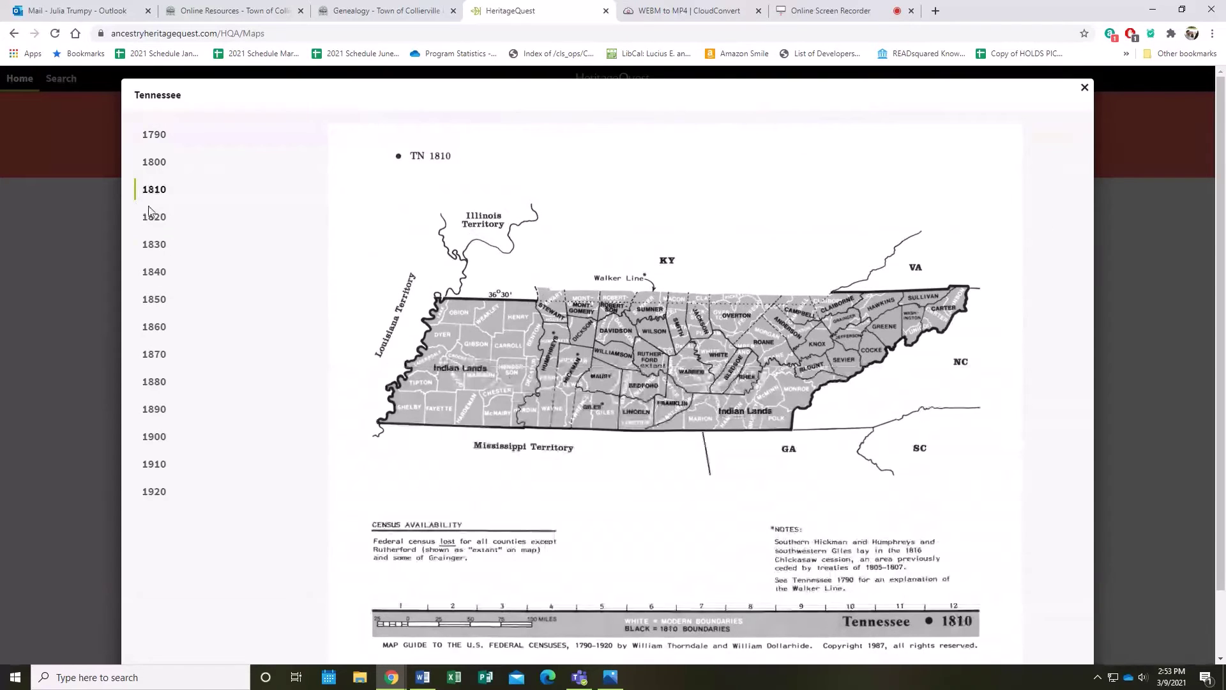
{"action": "left_click", "coordinate": [153, 244]}
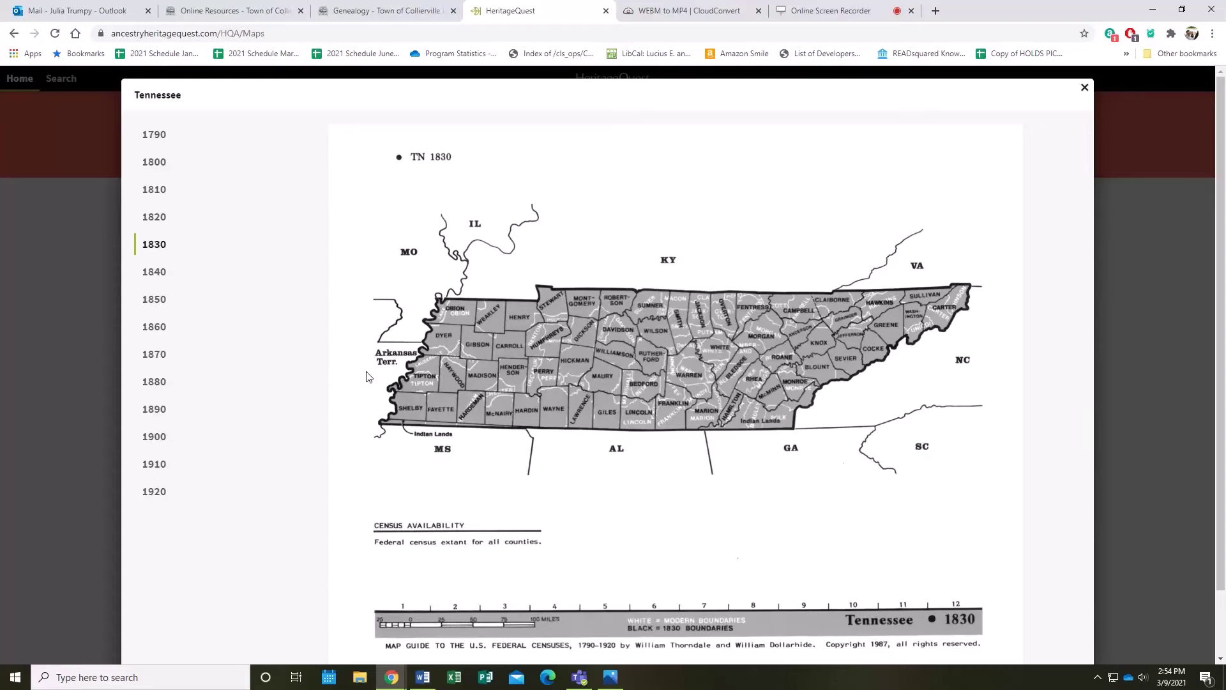
{"action": "left_click", "coordinate": [1084, 88]}
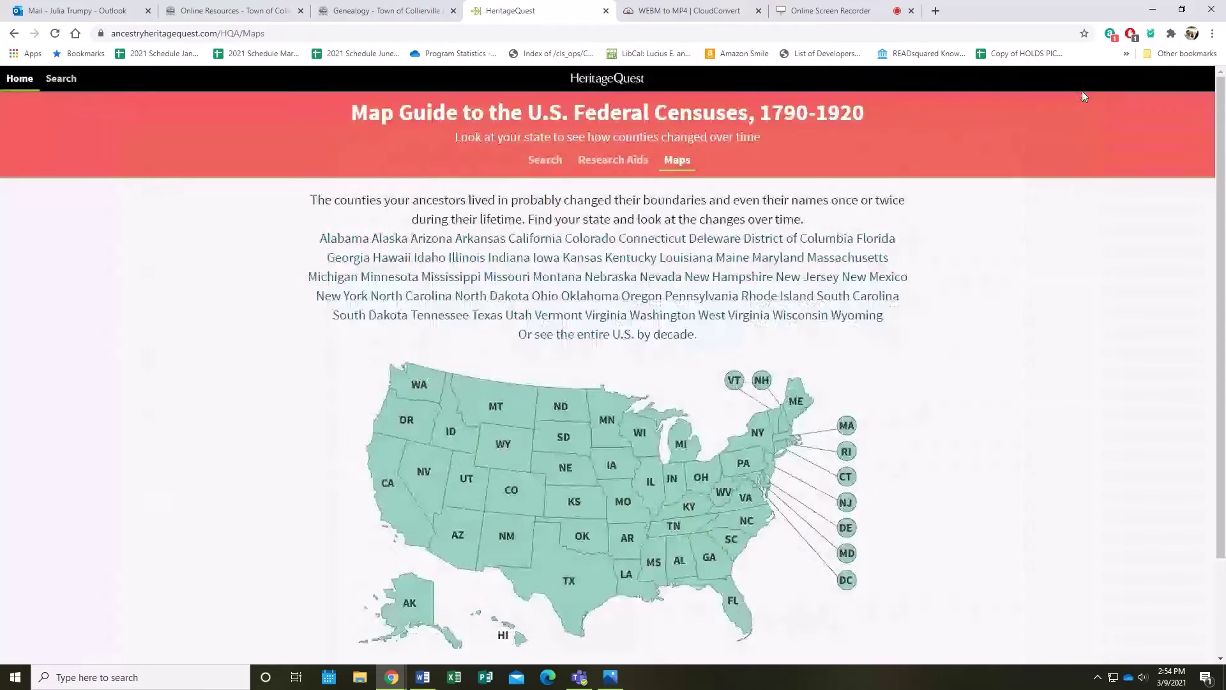
Step: Go to HeritageQuest's Search page and scroll down to the Census collection
{"action": "left_click", "coordinate": [560, 165]}
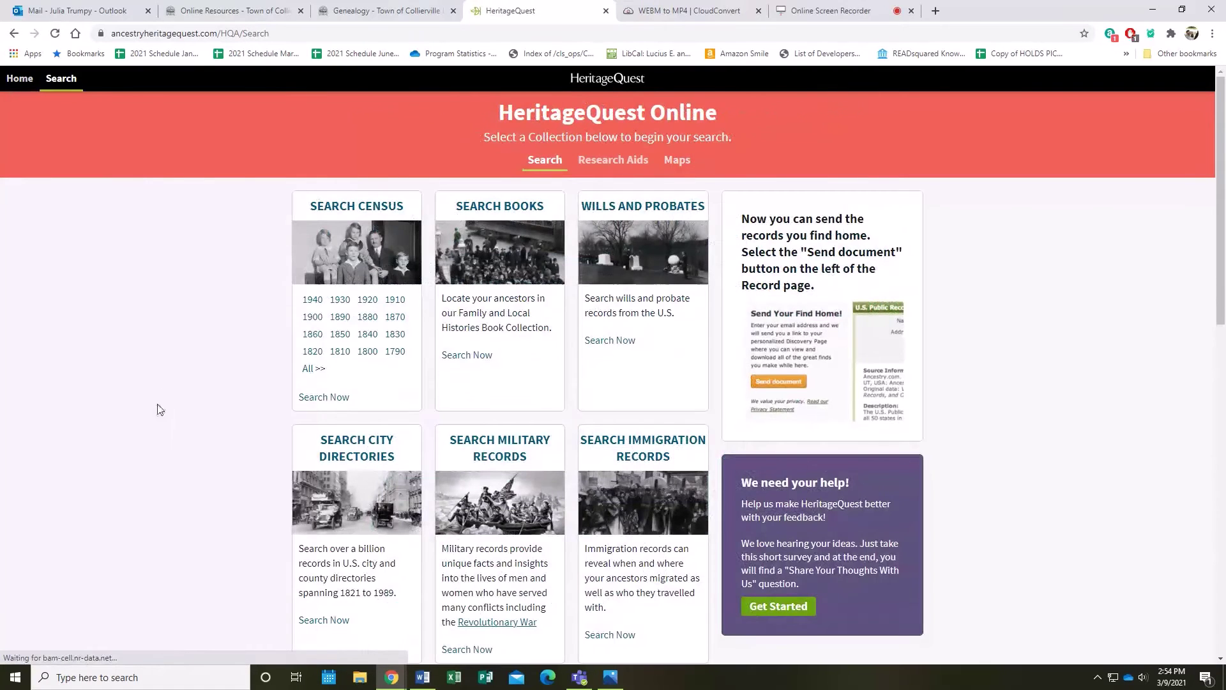
{"action": "scroll", "coordinate": [191, 438], "scroll_direction": "down", "scroll_amount": 1}
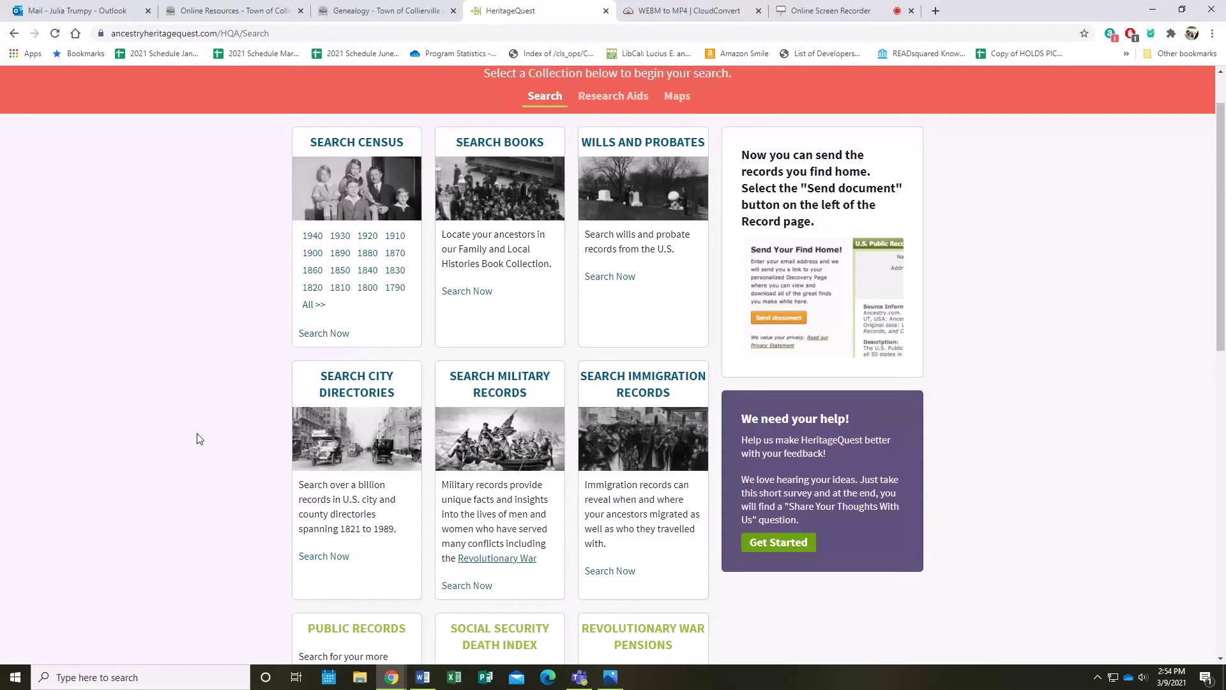
{"action": "scroll", "coordinate": [164, 380], "scroll_direction": "down", "scroll_amount": 1}
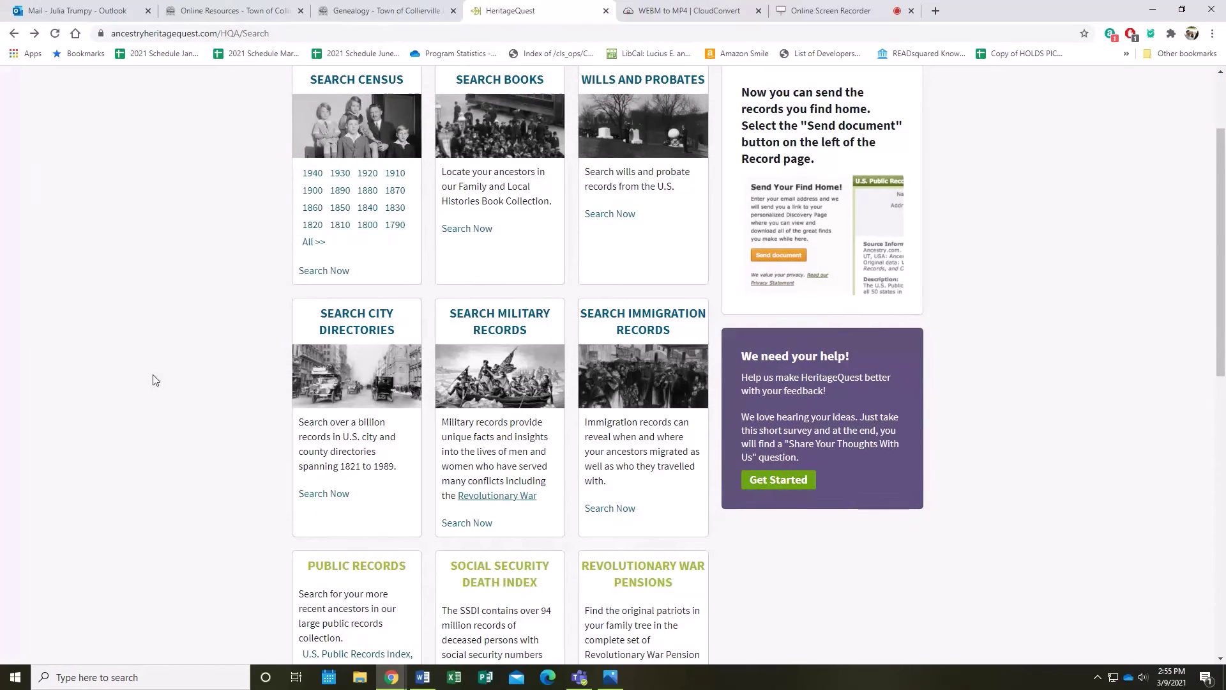
Step: Open the census search form and enter the ancestor's first and last names
{"action": "left_click", "coordinate": [333, 271]}
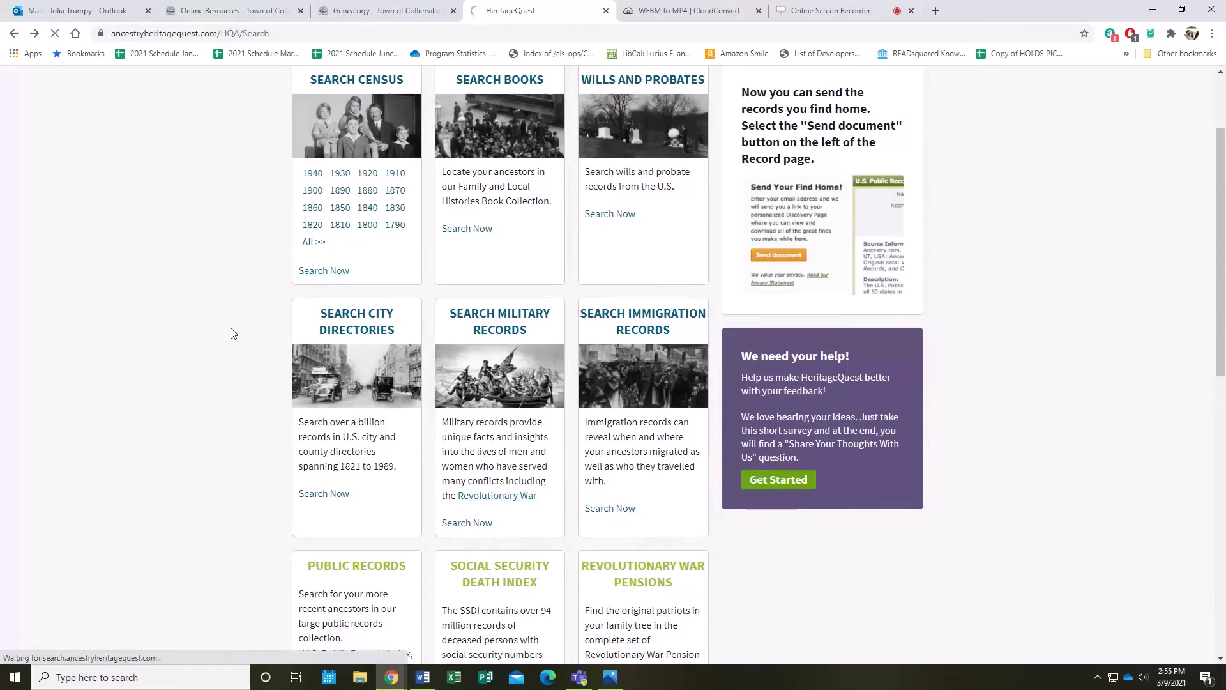
{"action": "scroll", "coordinate": [159, 358], "scroll_direction": "down", "scroll_amount": 3}
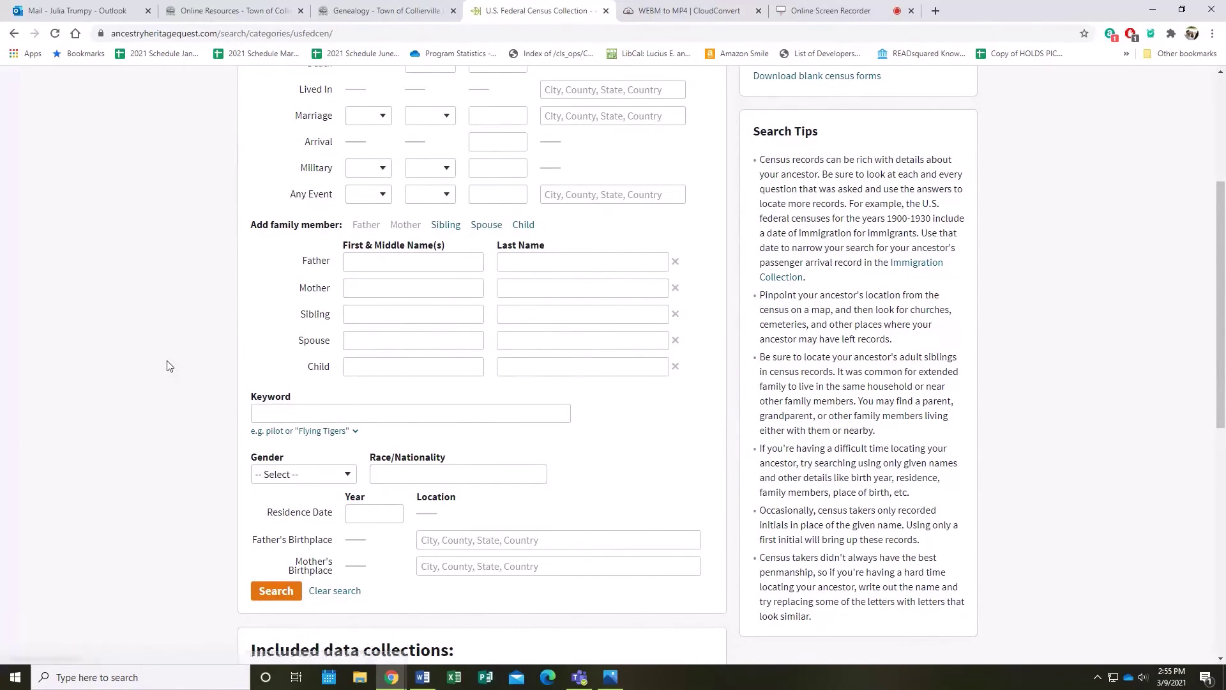
{"action": "scroll", "coordinate": [170, 366], "scroll_direction": "up", "scroll_amount": 1}
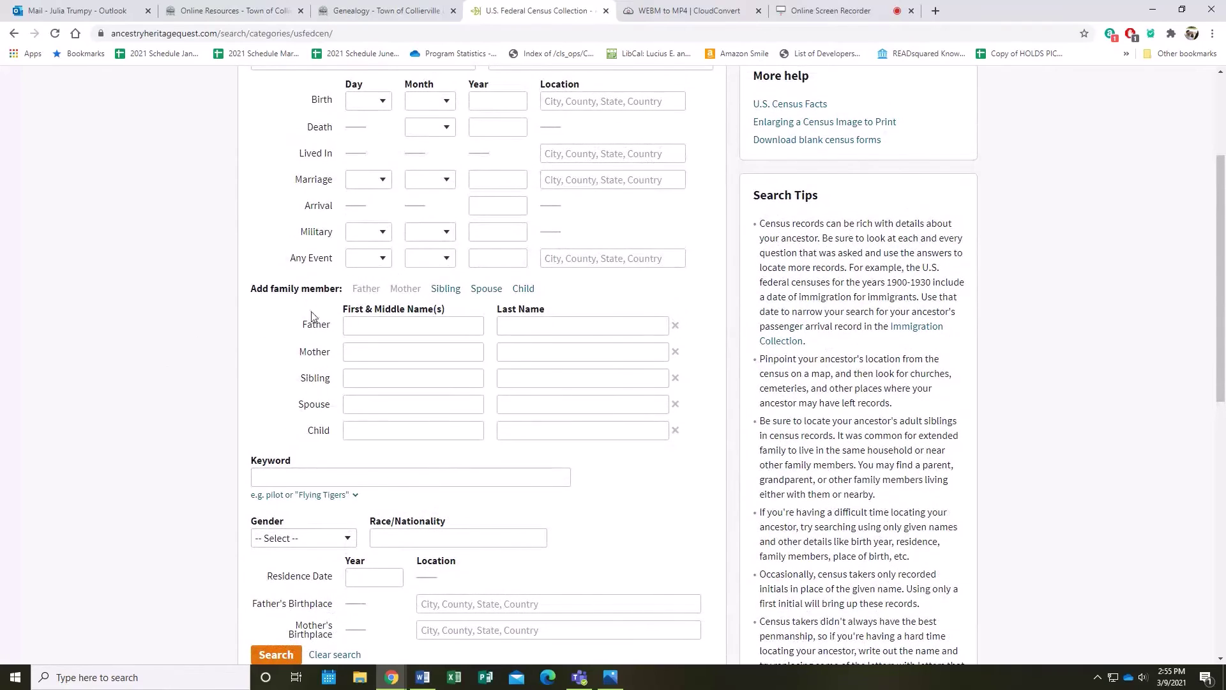
{"action": "scroll", "coordinate": [133, 394], "scroll_direction": "up", "scroll_amount": 1}
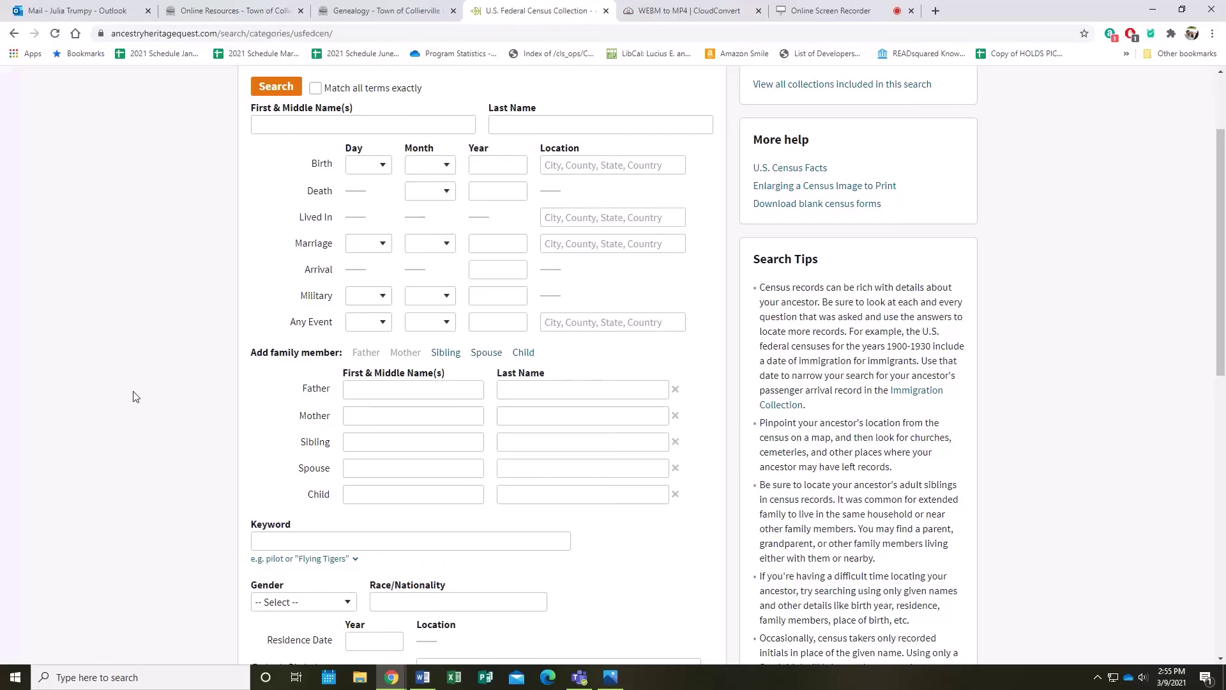
{"action": "left_click", "coordinate": [377, 122]}
{"action": "type", "text": "Le"}
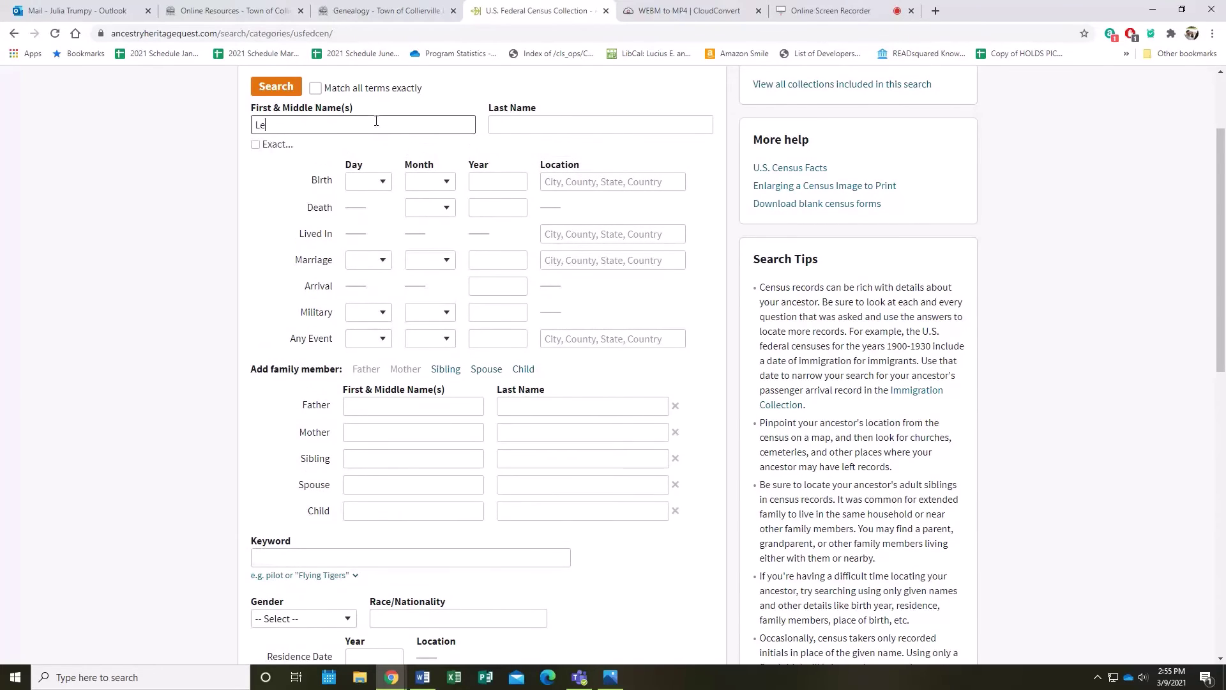
{"action": "type", "text": "roy"}
{"action": "key", "text": "BackSpace"}
{"action": "key", "text": "BackSpace"}
{"action": "key", "text": "BackSpace"}
{"action": "type", "text": "roy"}
{"action": "key", "text": "Tab"}
{"action": "type", "text": "Trumpy"}
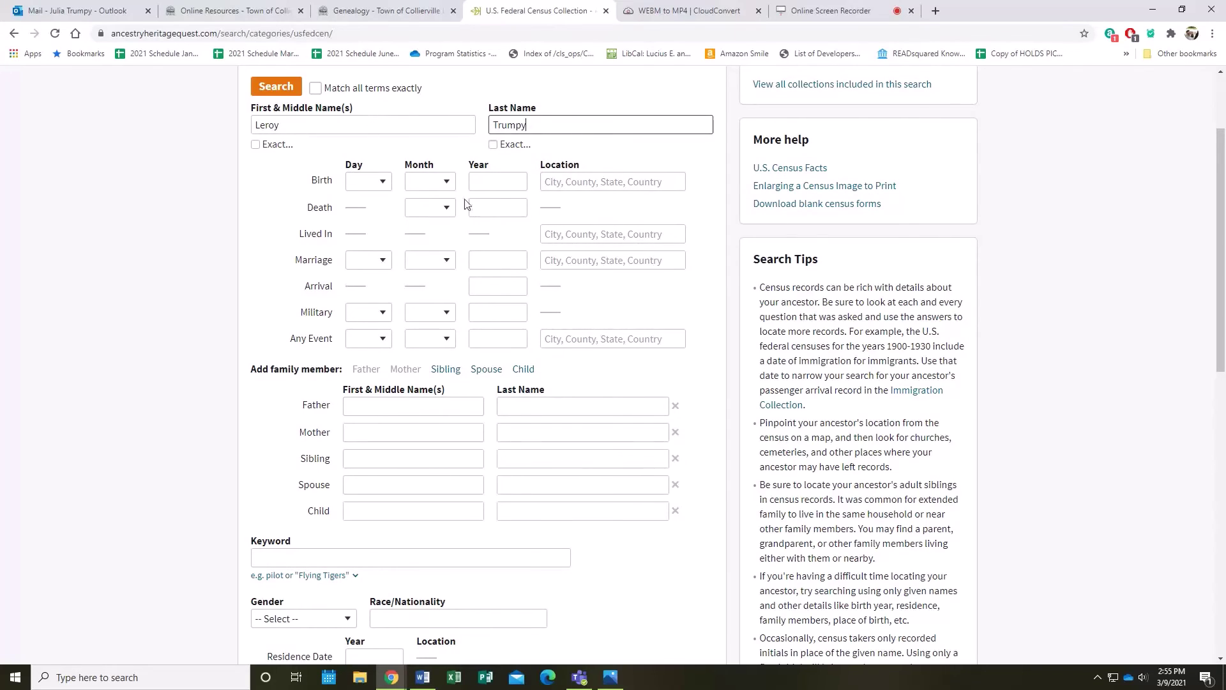
Step: Set gender to Male and birth location to Wisconsin, USA
{"action": "scroll", "coordinate": [365, 329], "scroll_direction": "down", "scroll_amount": 3}
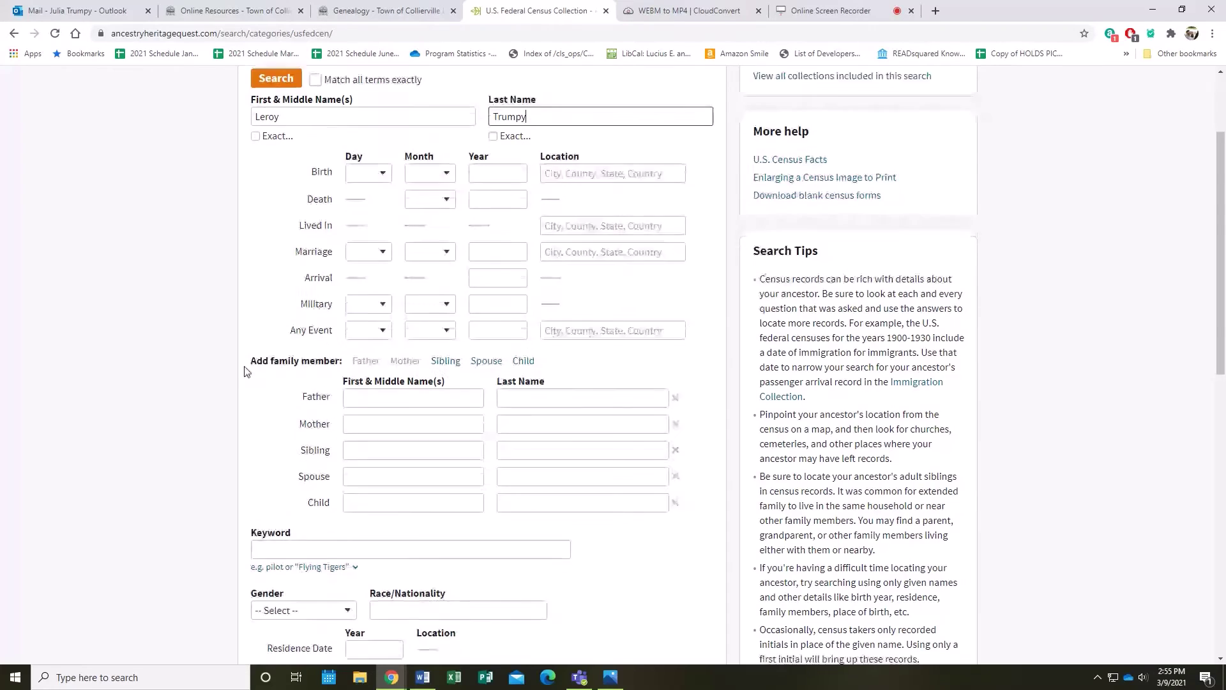
{"action": "left_click", "coordinate": [331, 432]}
{"action": "left_click", "coordinate": [274, 452]}
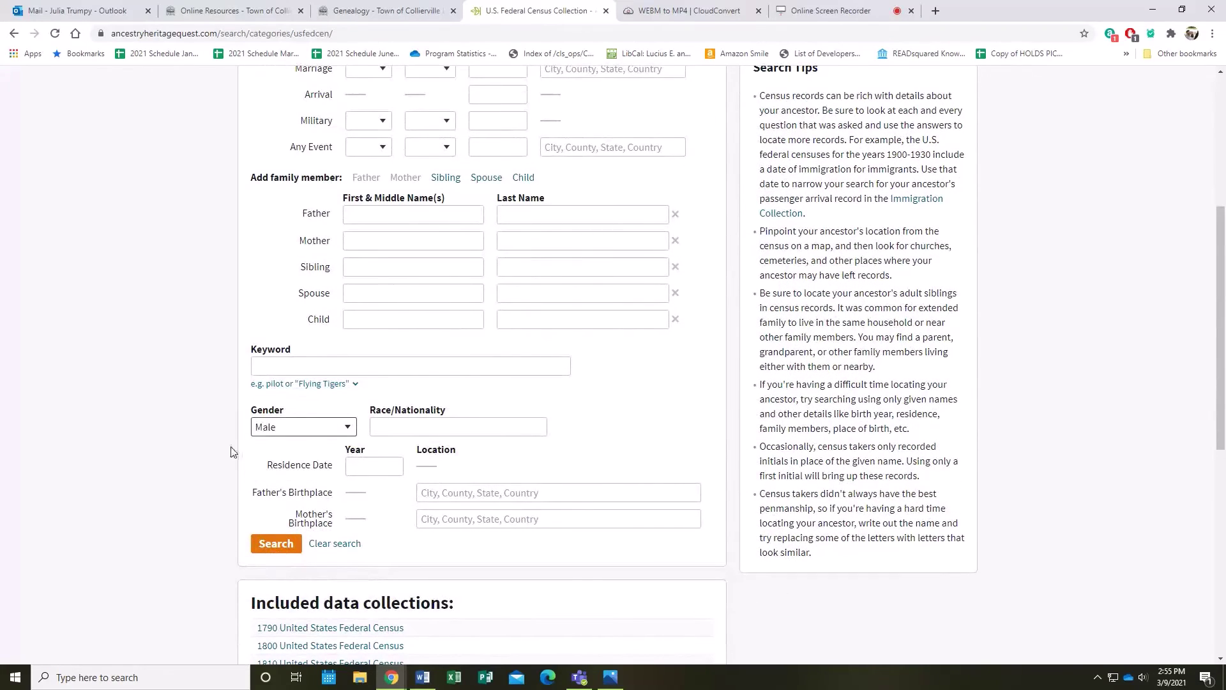
{"action": "scroll", "coordinate": [237, 419], "scroll_direction": "up", "scroll_amount": 3}
{"action": "scroll", "coordinate": [236, 416], "scroll_direction": "up", "scroll_amount": 2}
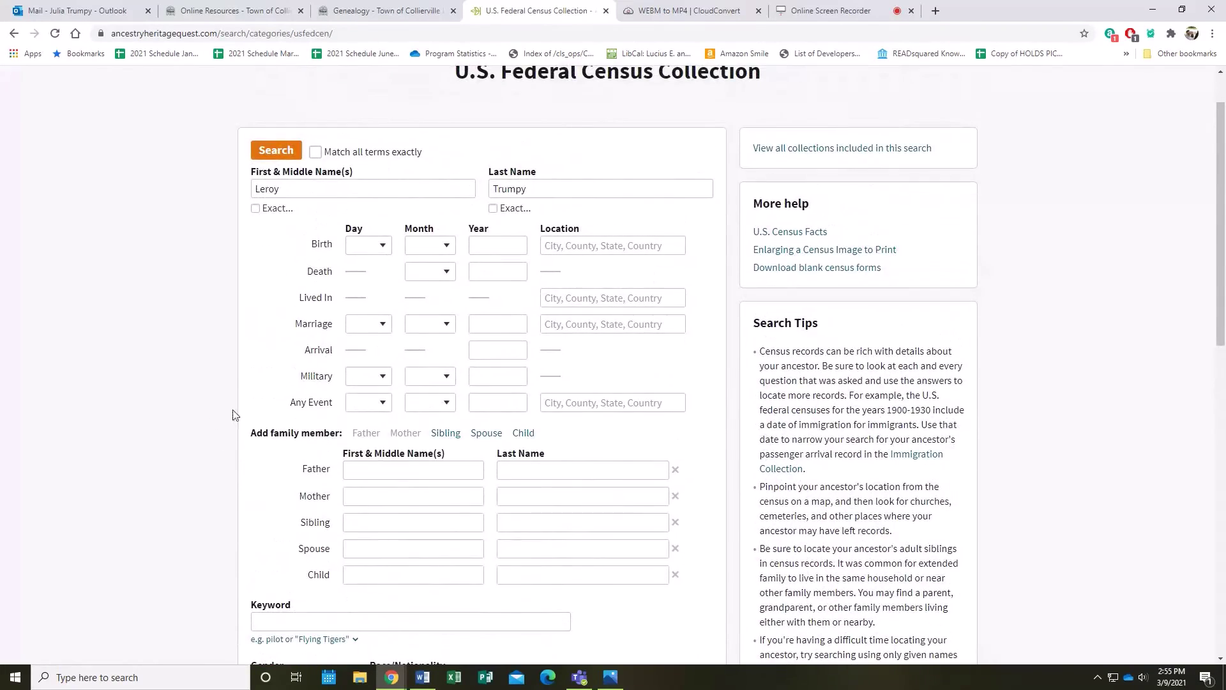
{"action": "left_click", "coordinate": [582, 250]}
{"action": "type", "text": "Wis"}
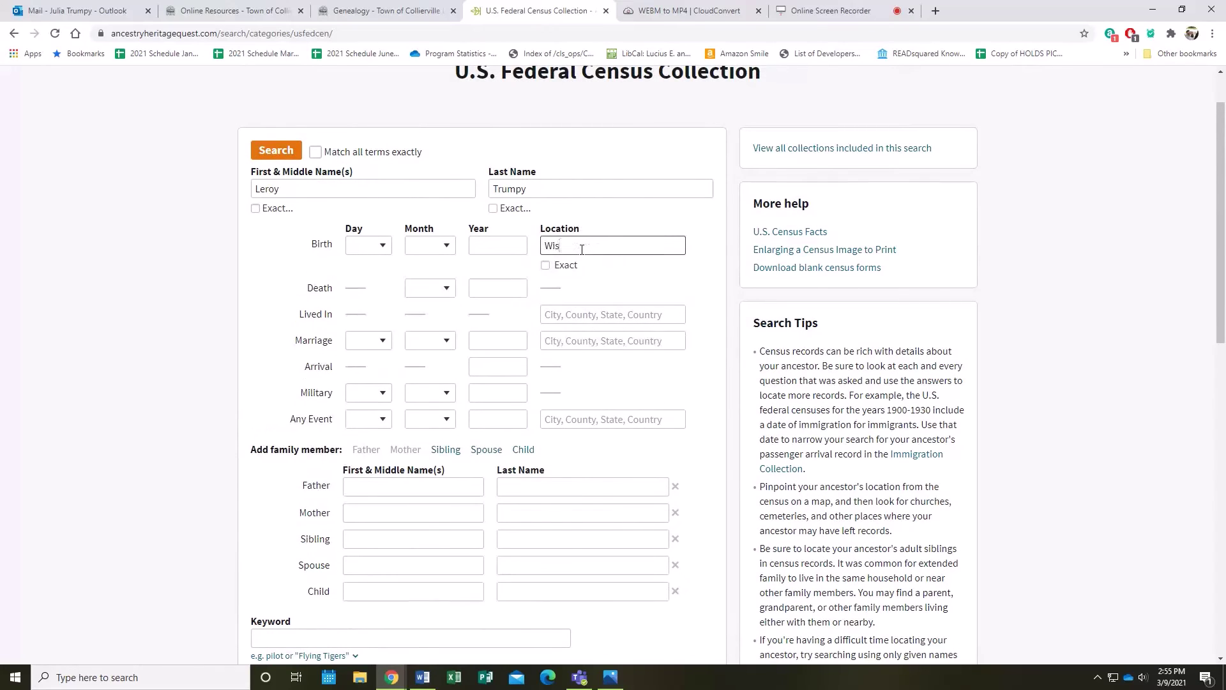
{"action": "left_click", "coordinate": [603, 270]}
{"action": "scroll", "coordinate": [425, 345], "scroll_direction": "down", "scroll_amount": 2}
Step: Run the search, open the 1940 United States Federal Census result and view its original page image
{"action": "scroll", "coordinate": [397, 348], "scroll_direction": "down", "scroll_amount": 2}
{"action": "left_click", "coordinate": [286, 559]}
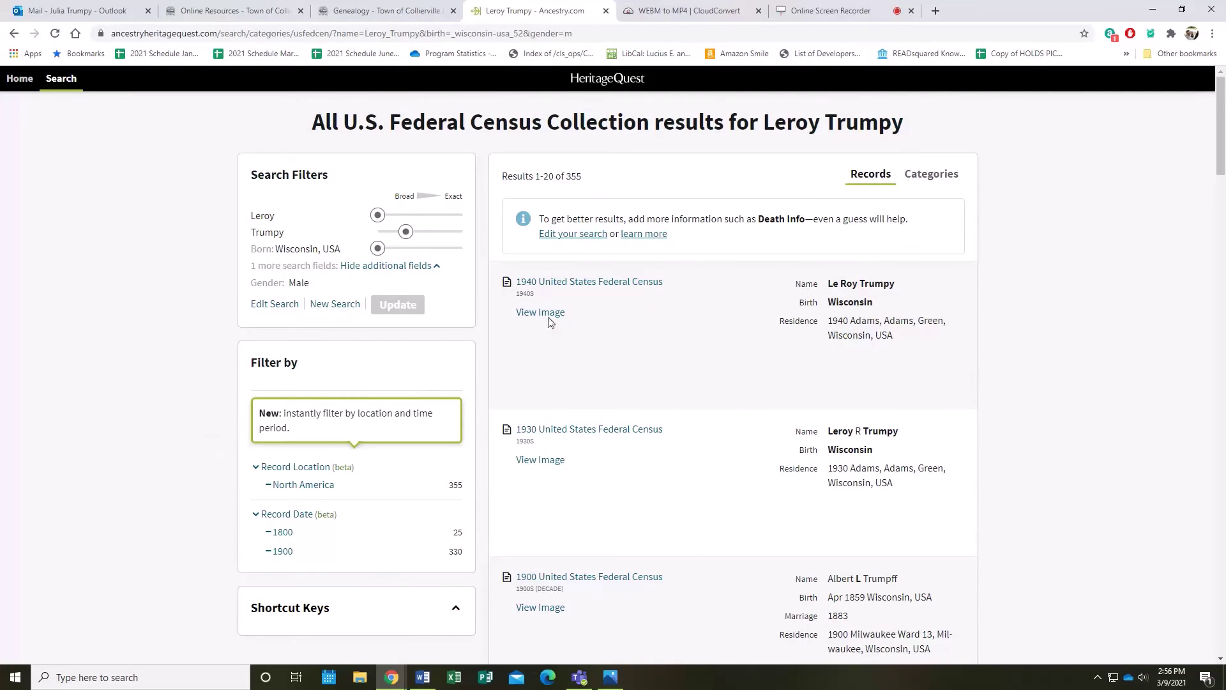
{"action": "left_click", "coordinate": [639, 282]}
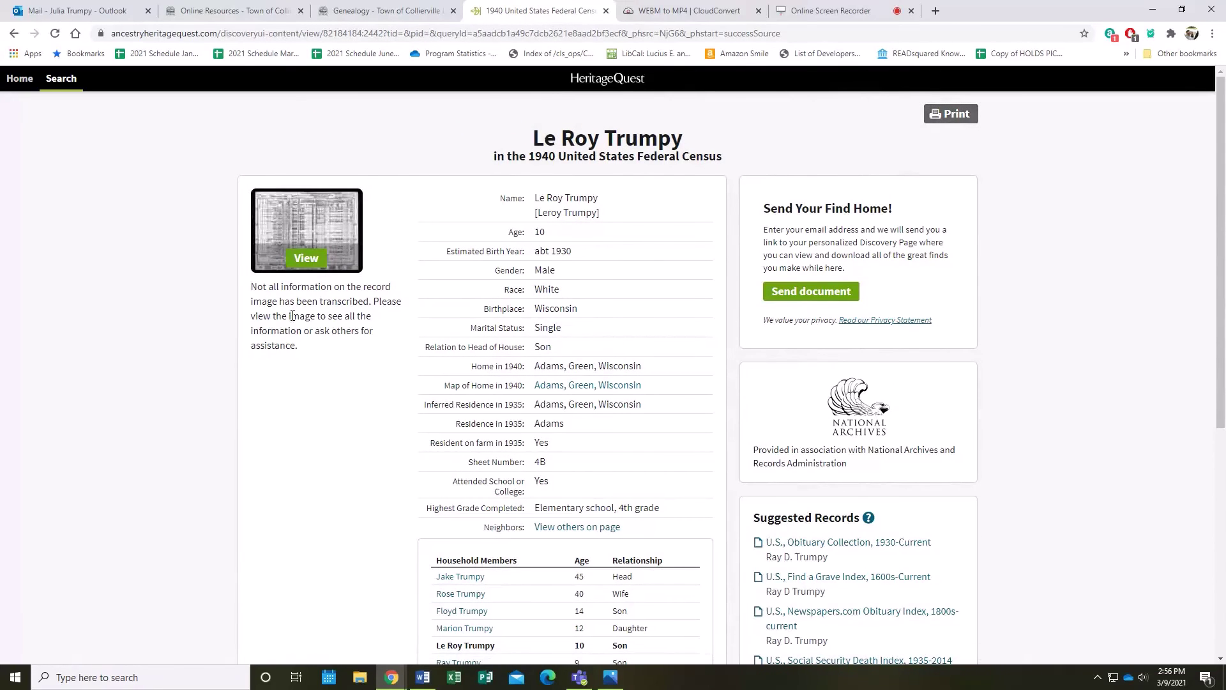
{"action": "left_click", "coordinate": [312, 267]}
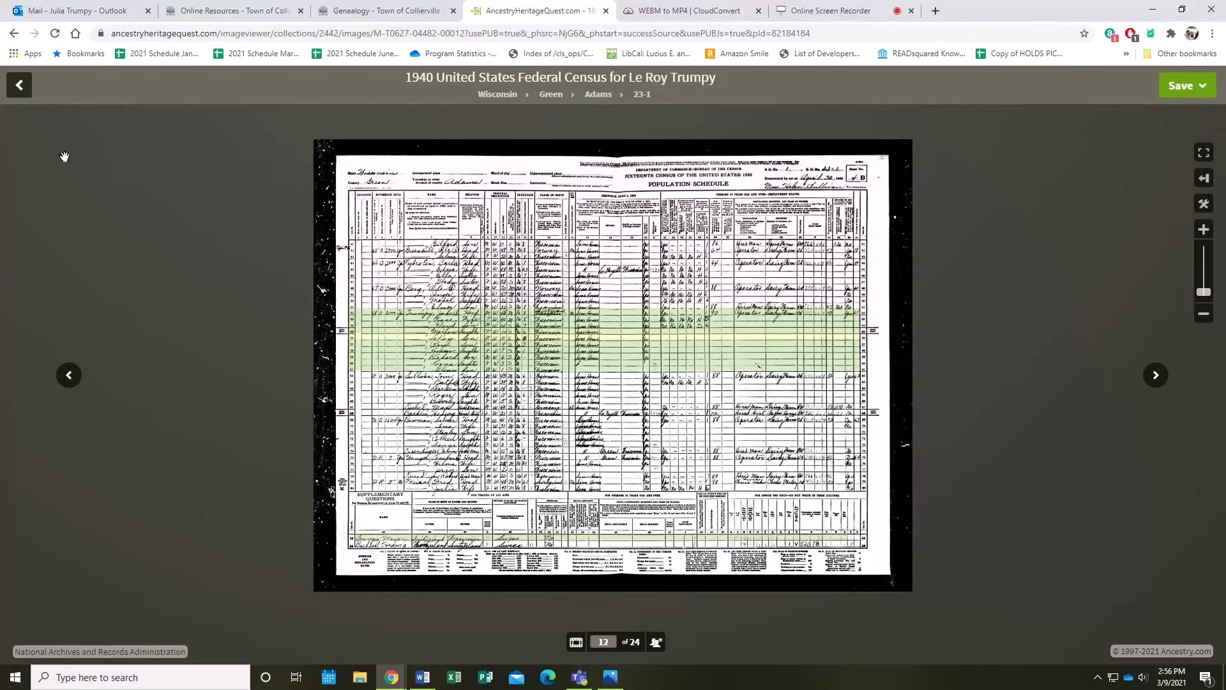
Step: Go back from the 1940 census page image to the census search results
{"action": "left_click", "coordinate": [17, 82]}
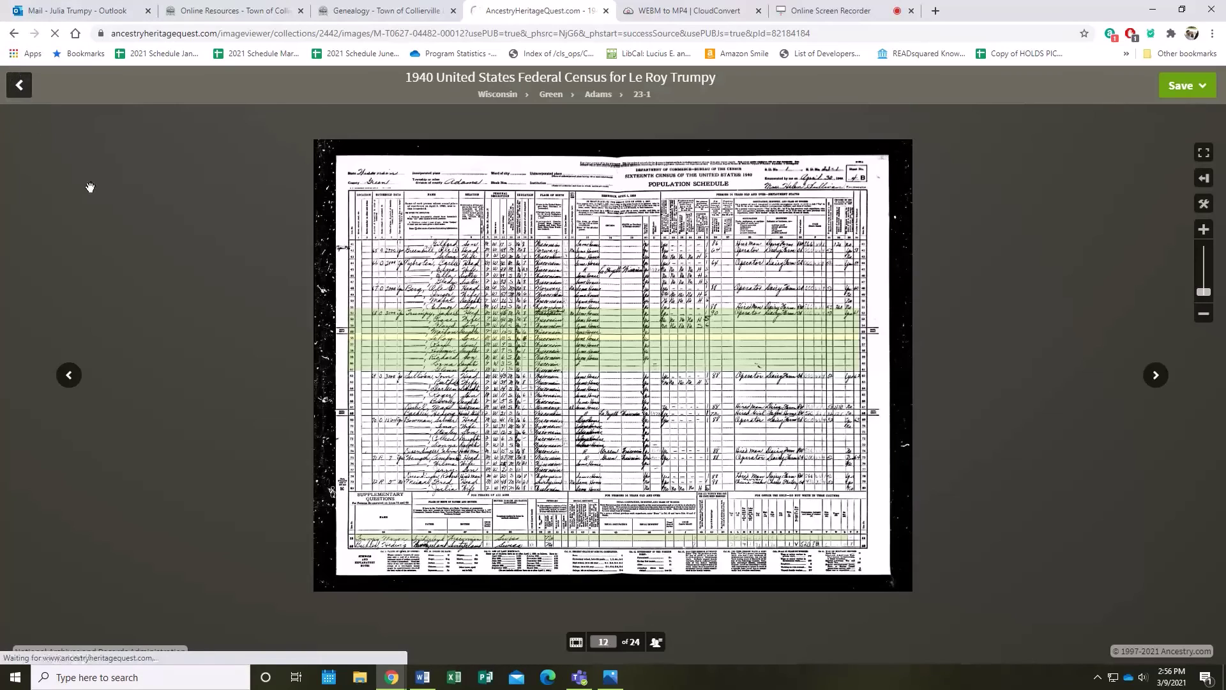